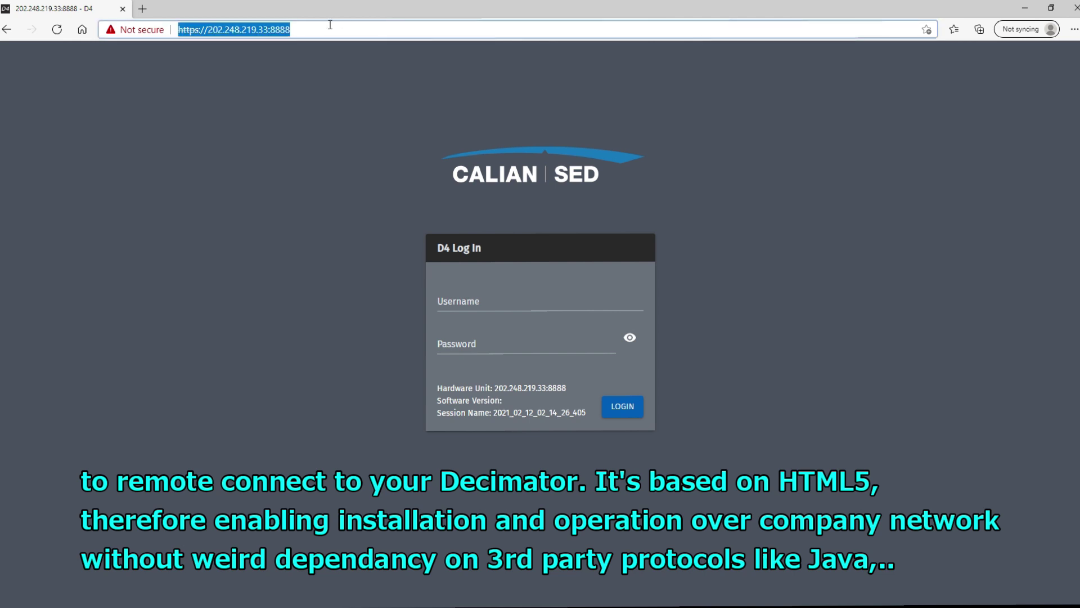
- Log in as the administrator to reach the live 1530–1570 MHz spectrum view
click(635, 303)
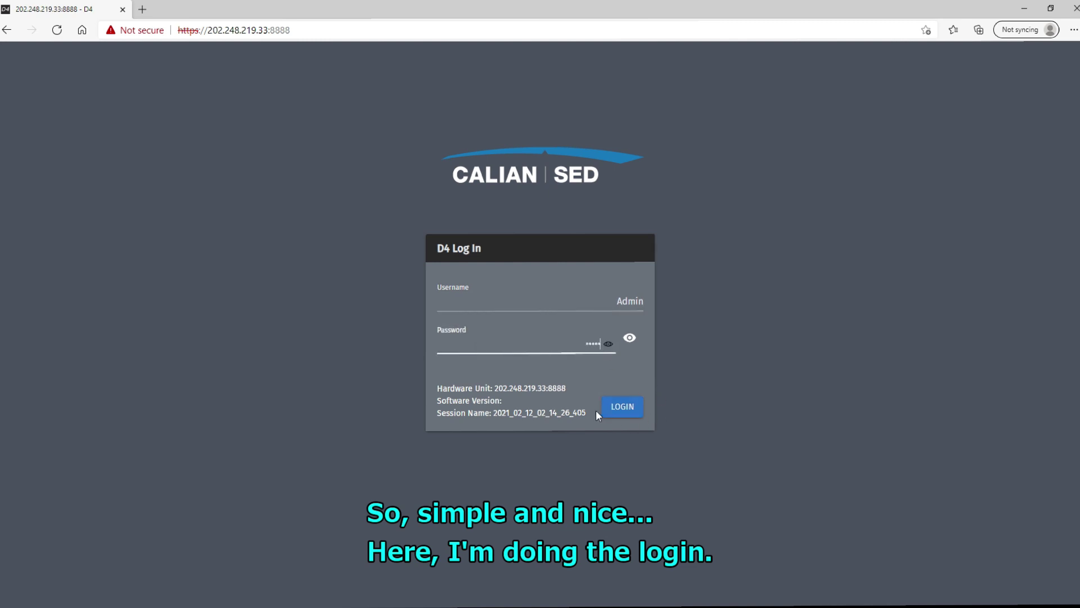
click(614, 414)
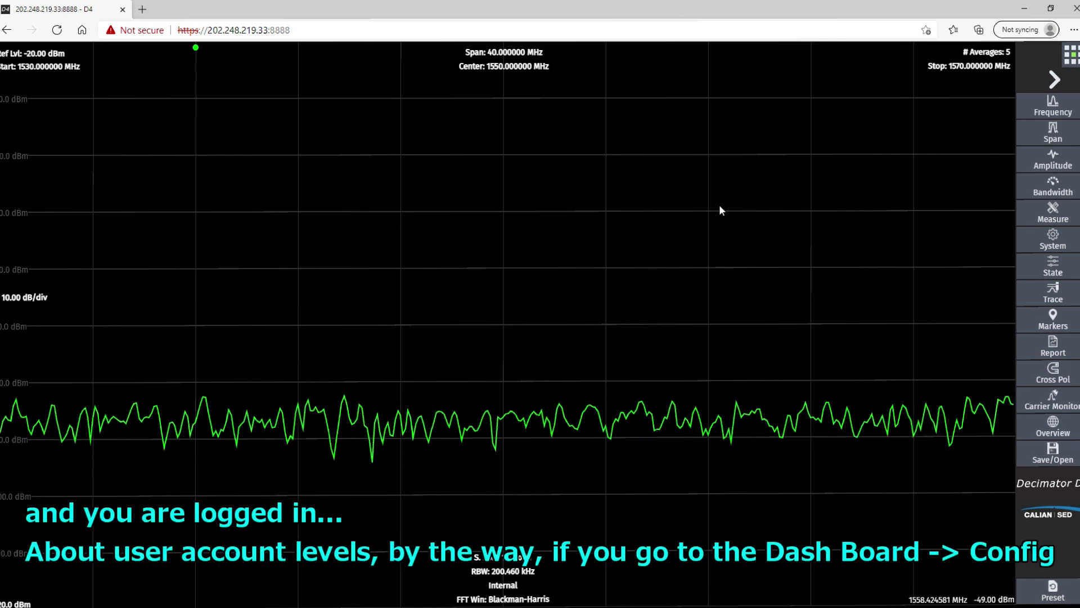
click(1071, 57)
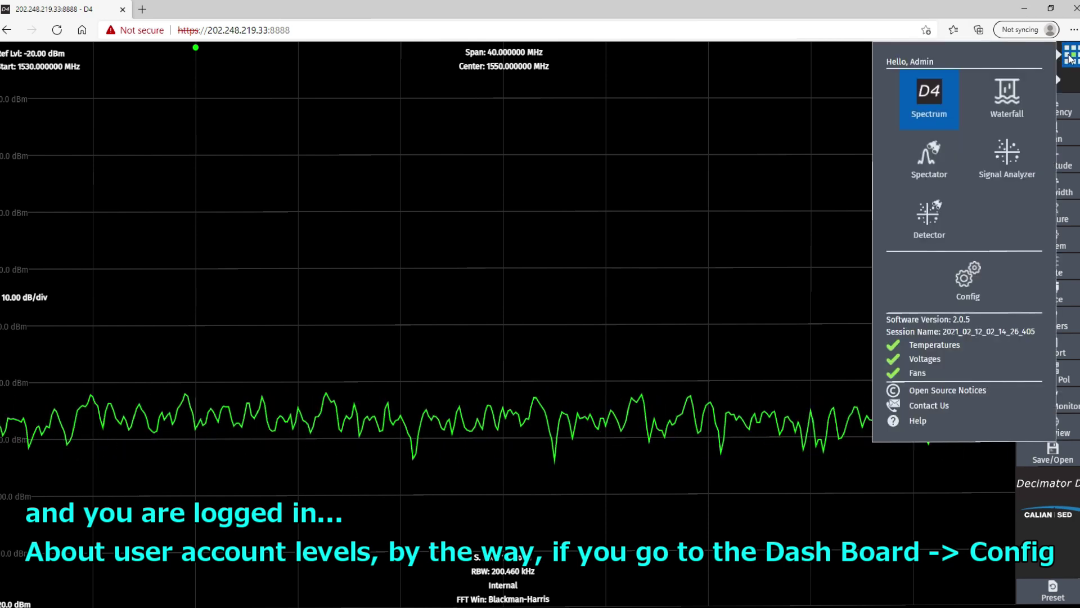
click(970, 289)
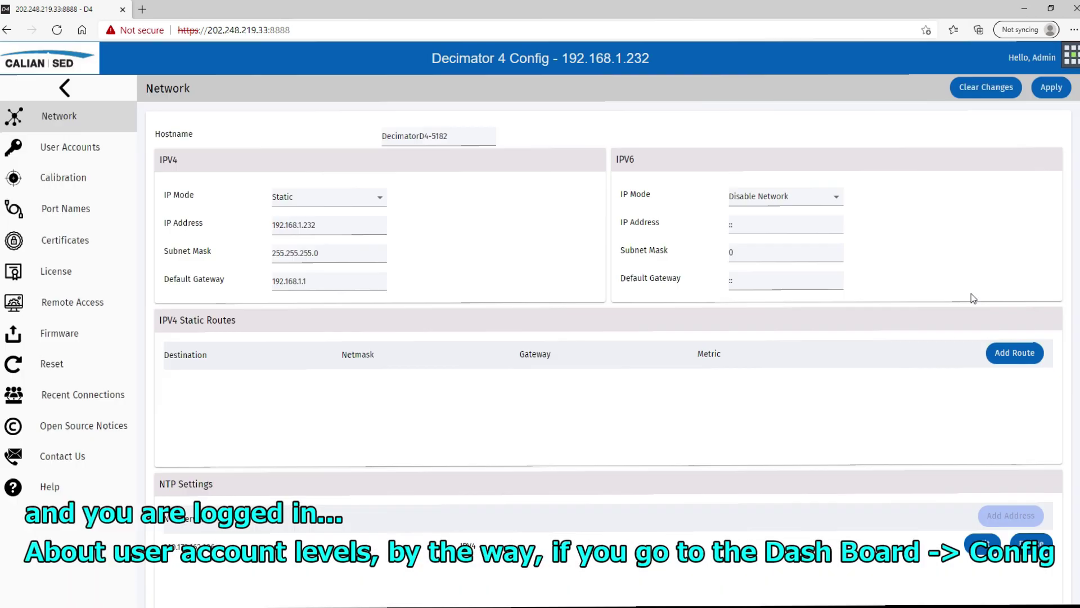
click(67, 147)
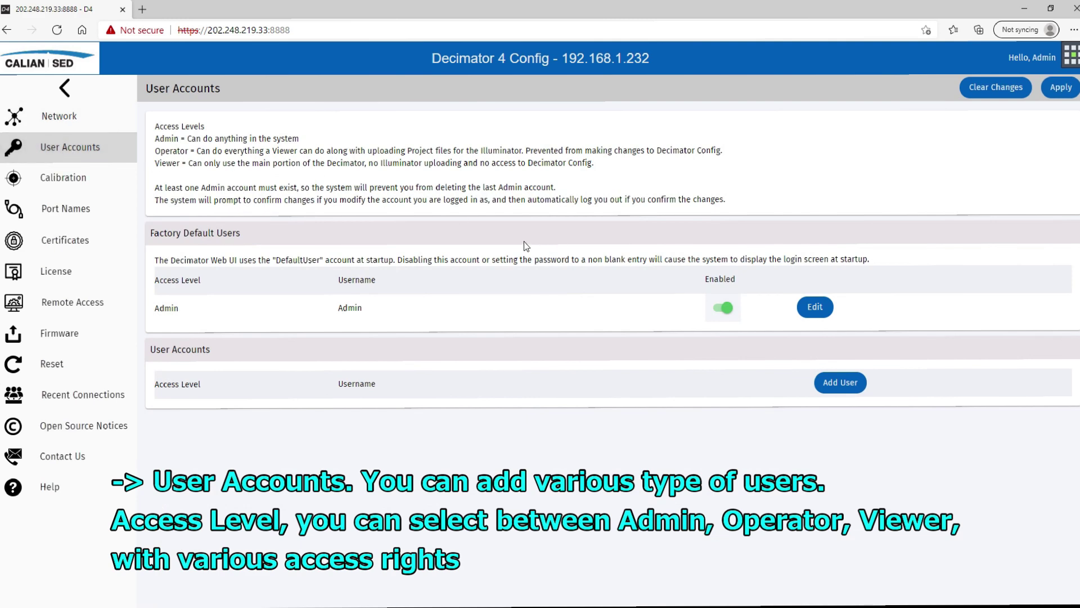
click(863, 385)
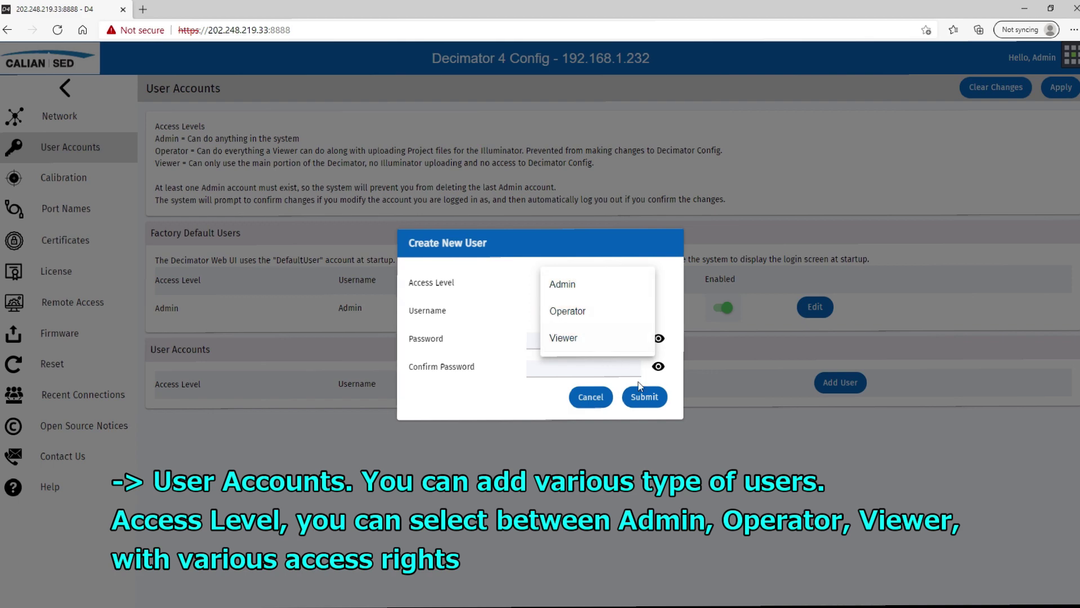
click(597, 404)
click(597, 404)
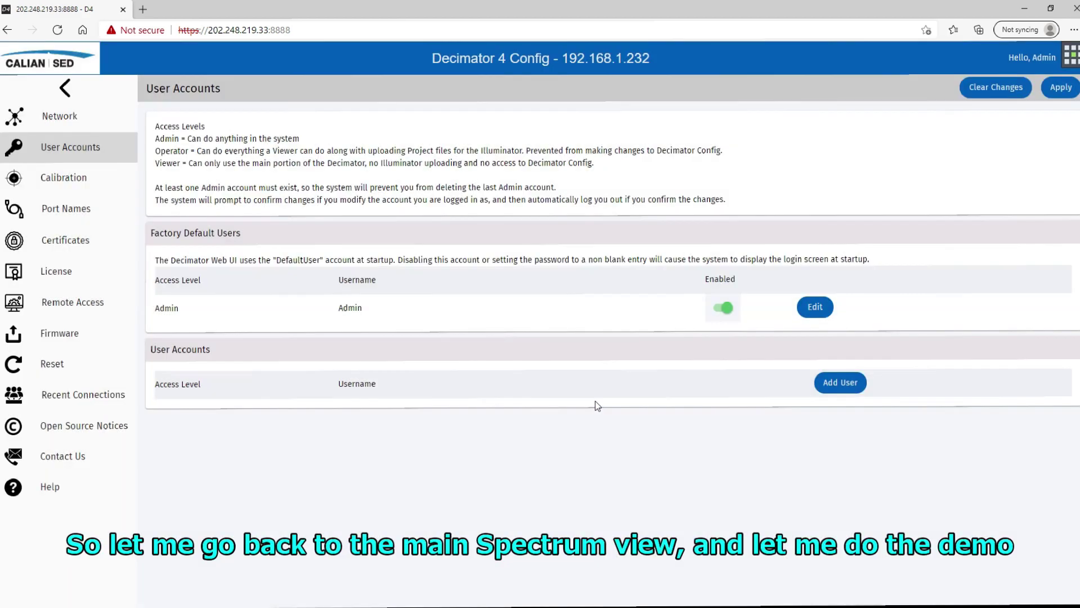
click(1072, 55)
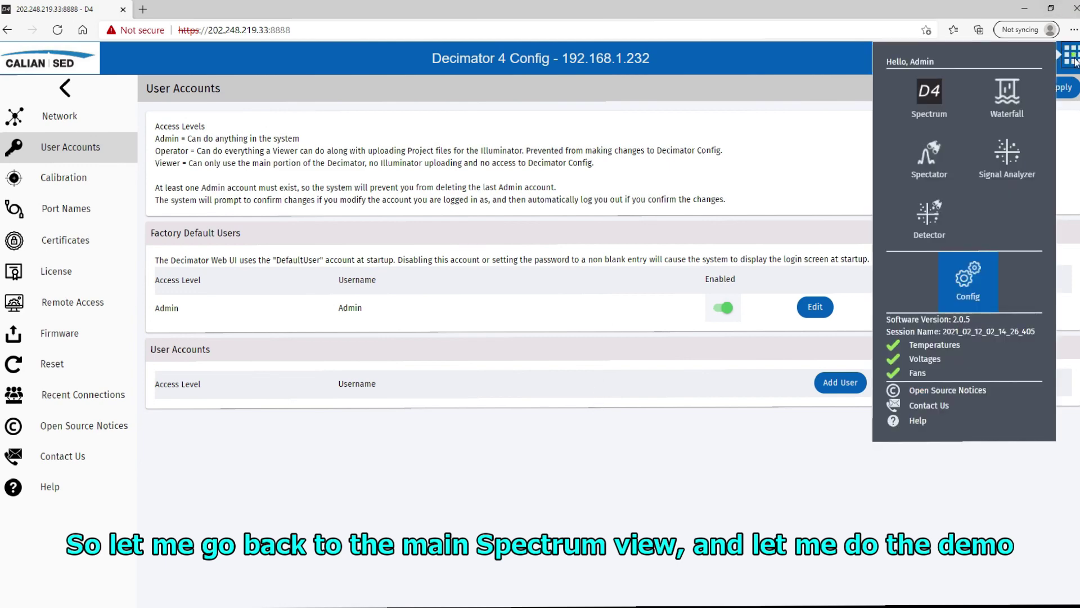
click(930, 96)
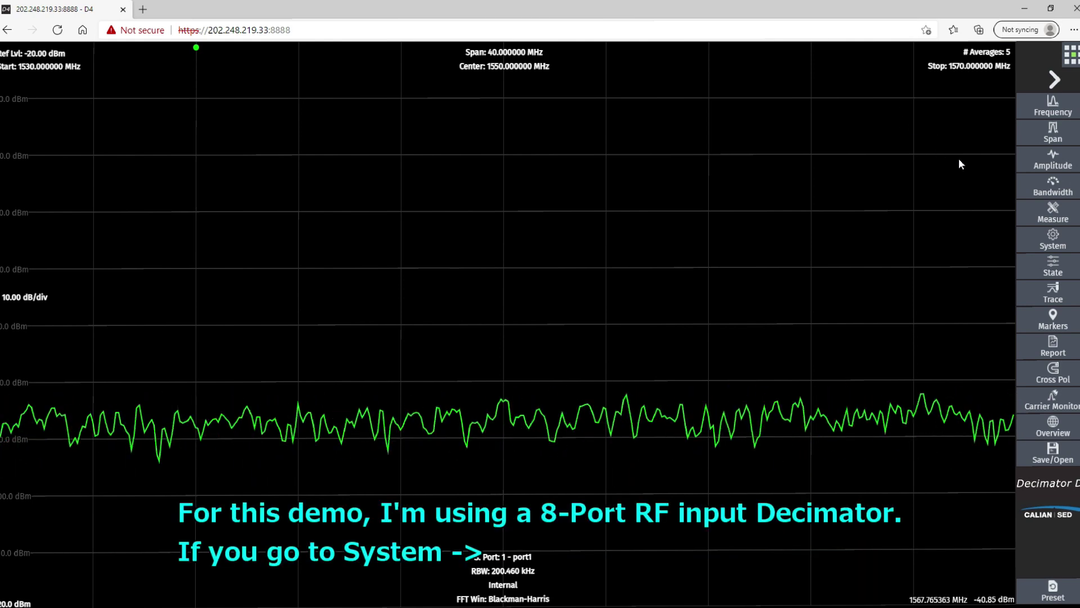
click(1061, 248)
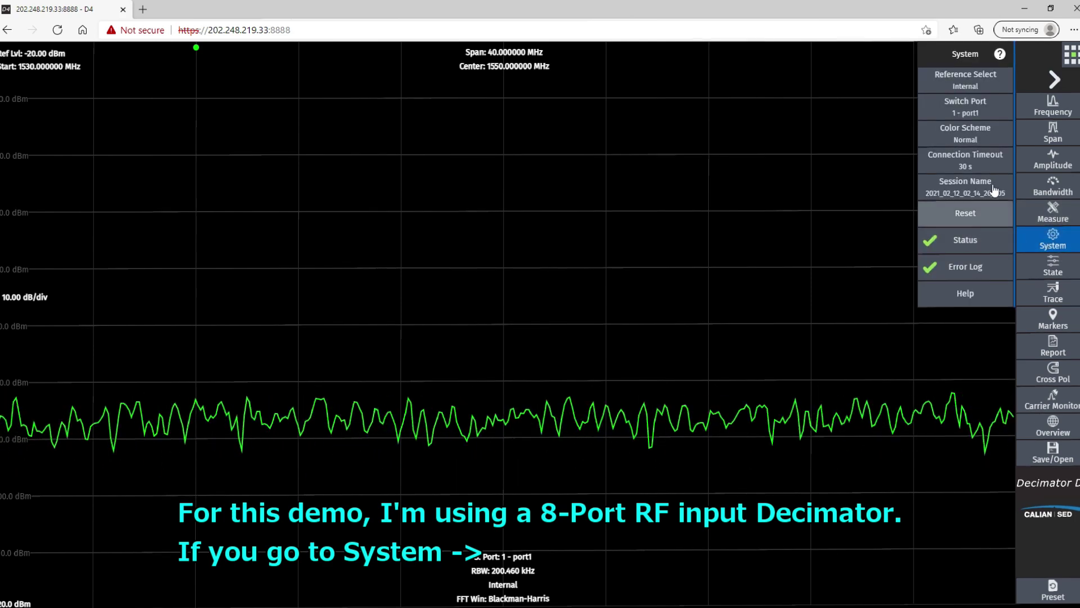
click(987, 115)
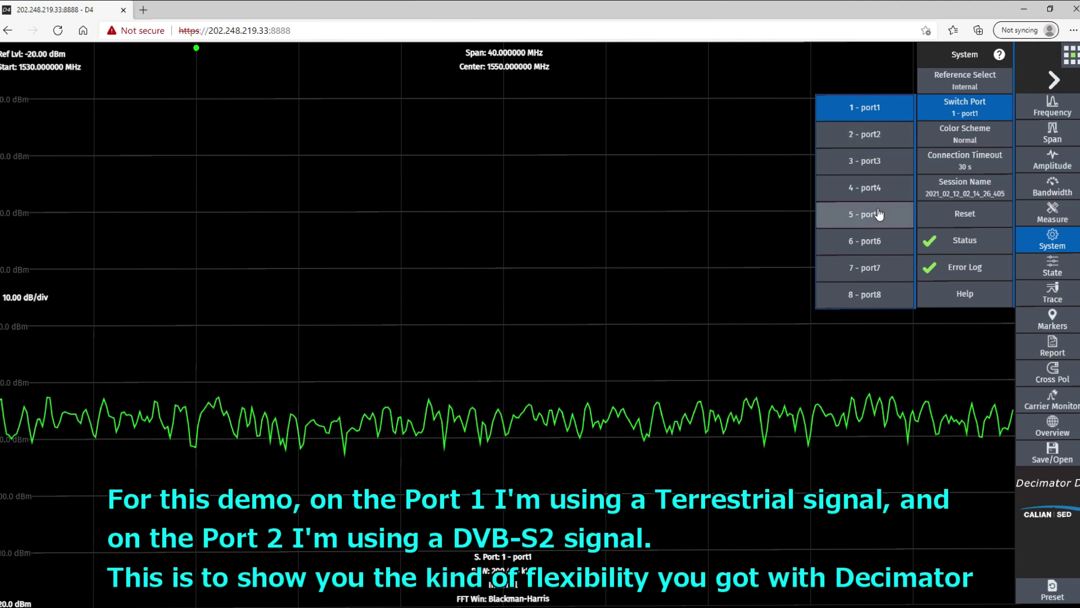
click(771, 188)
click(867, 189)
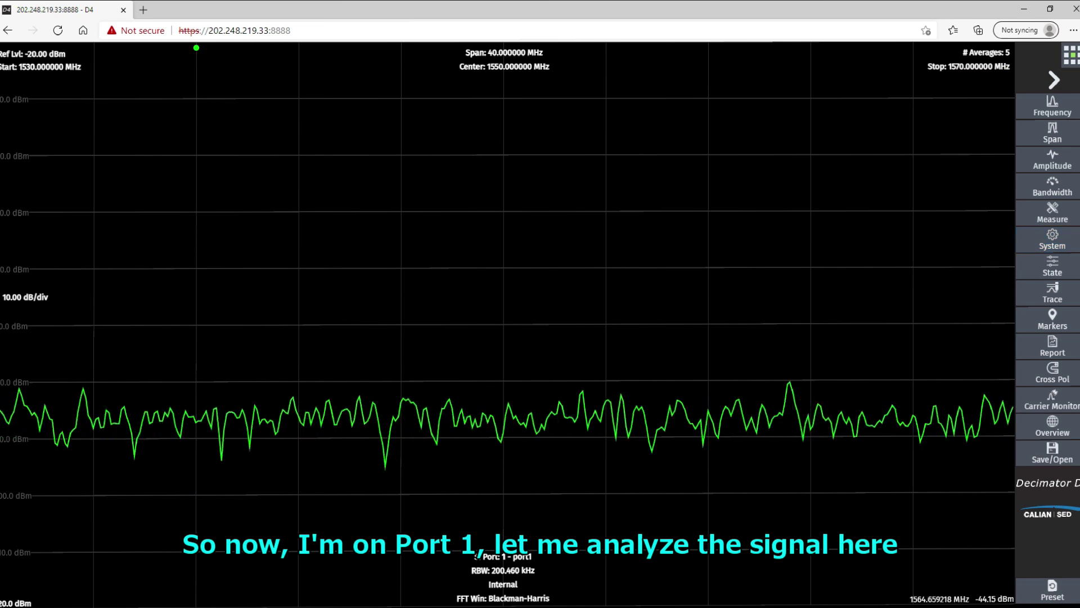
click(1067, 241)
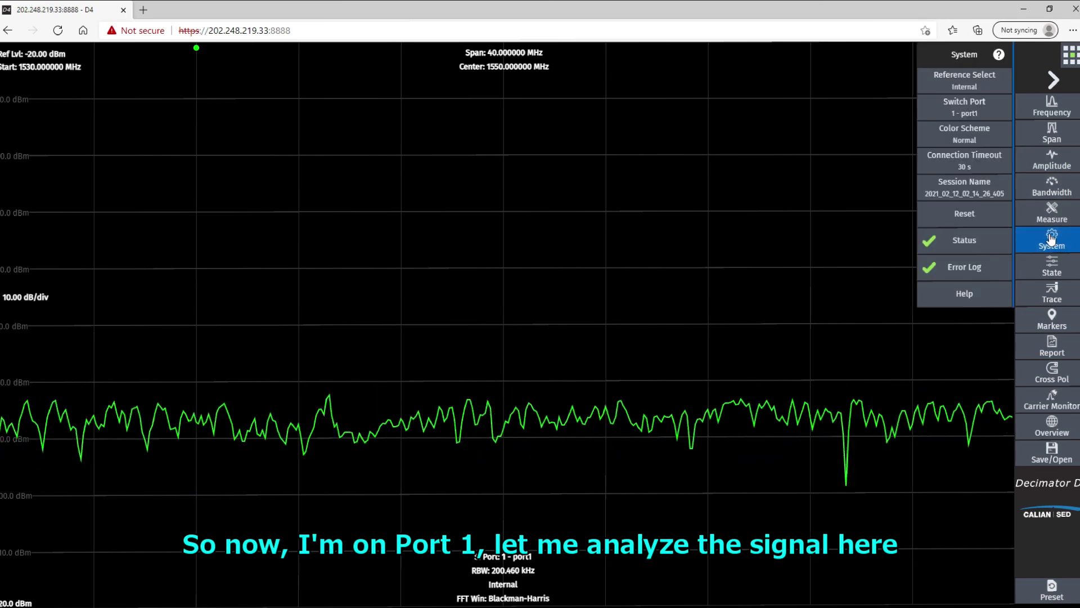
click(848, 207)
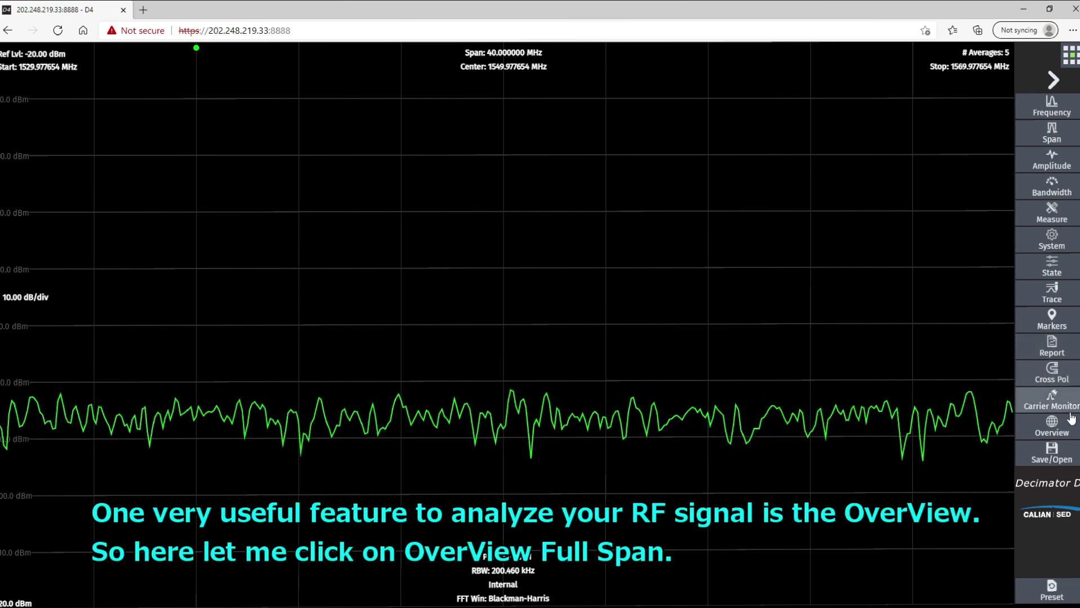
- Set the Overview mode to On Full Span
click(1059, 436)
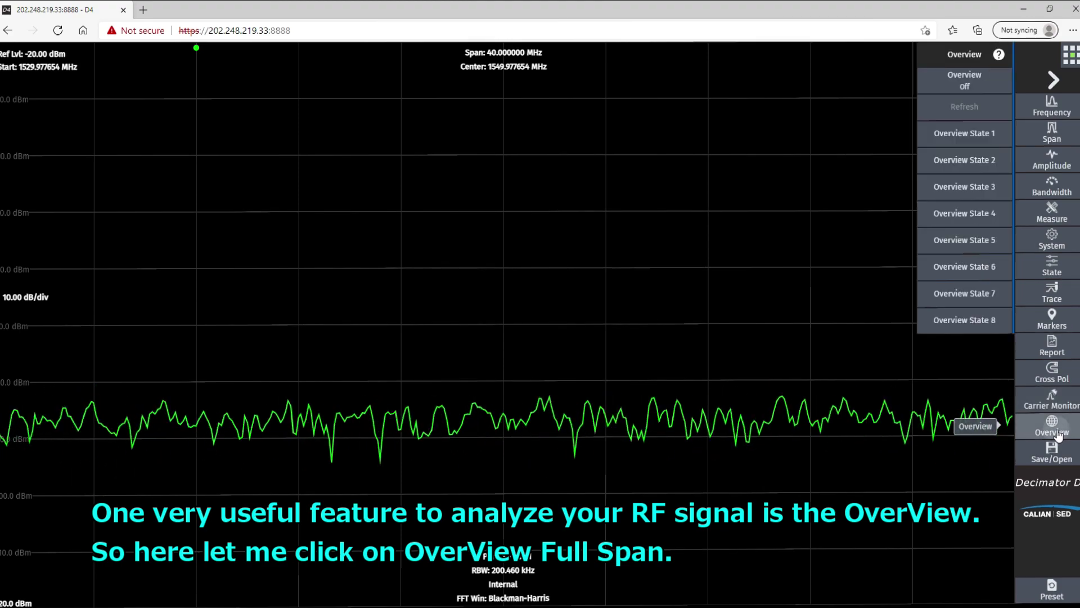
click(961, 91)
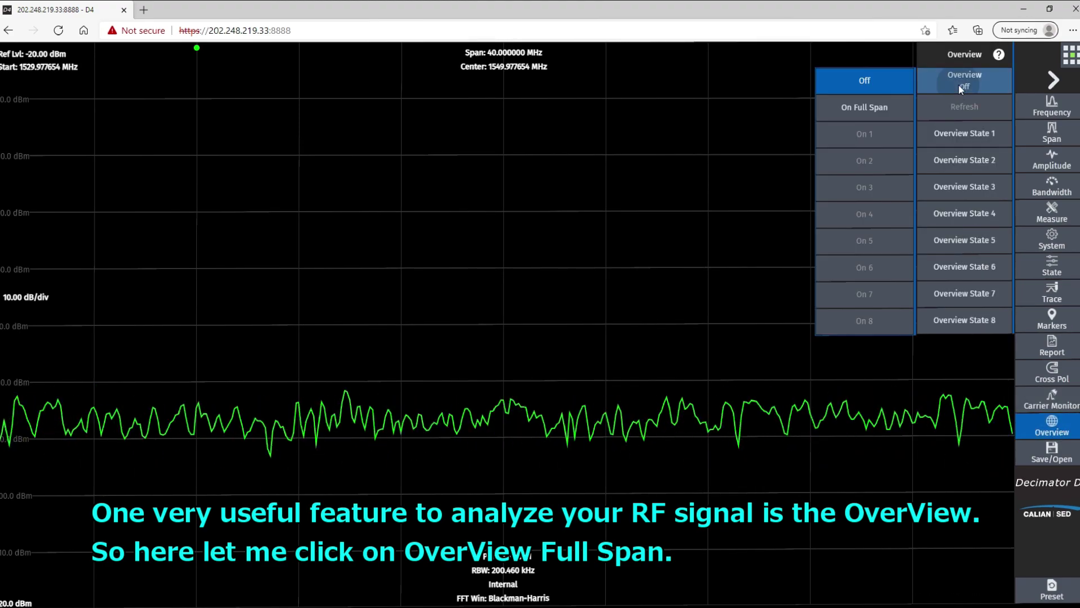
click(862, 110)
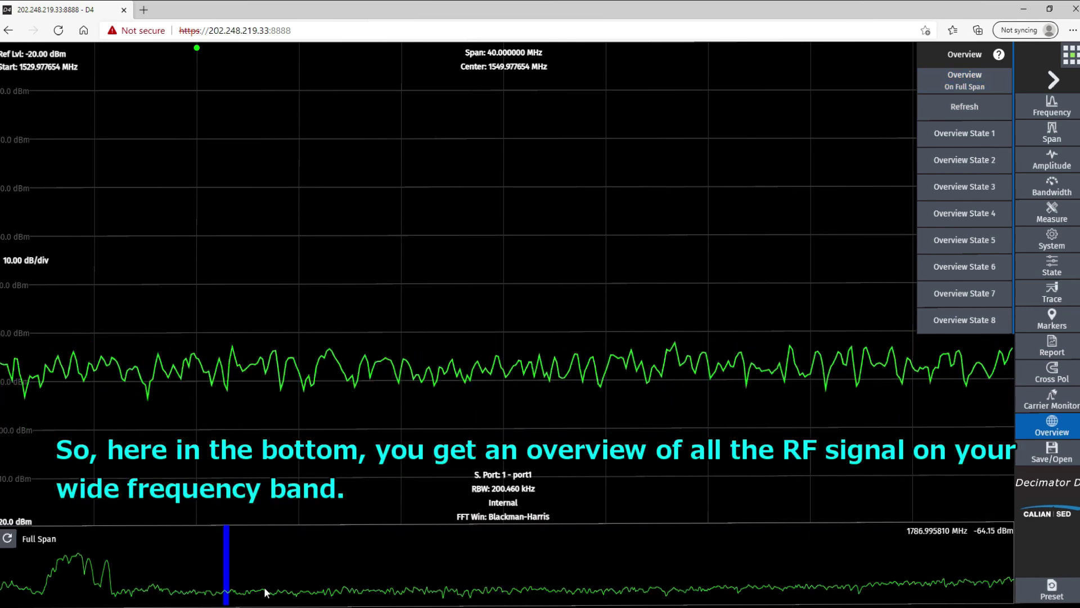
click(227, 573)
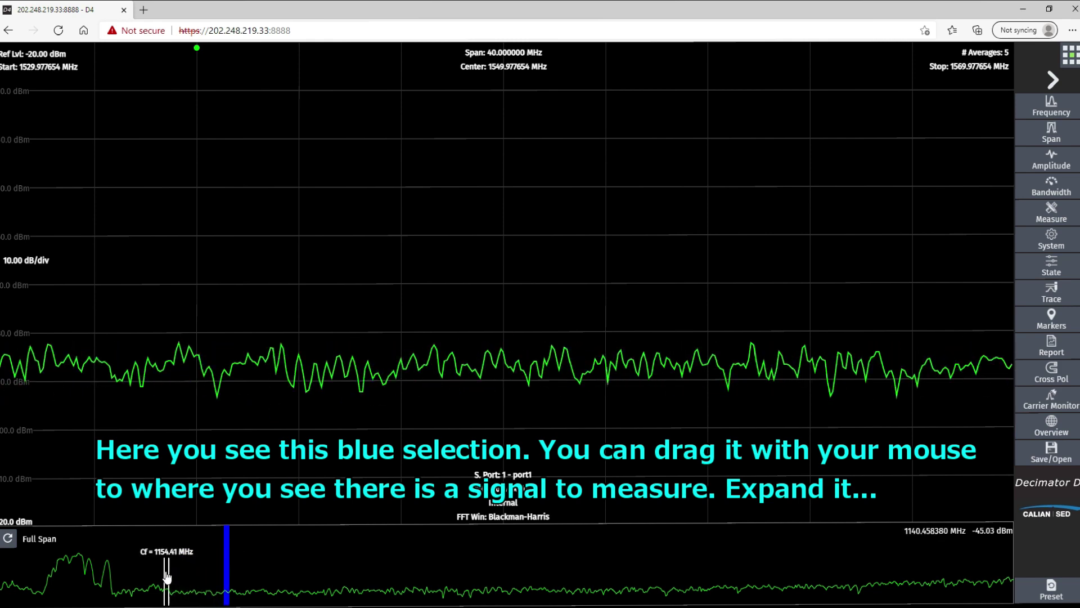
- Widen the overview selection over the strong carriers for a 532 MHz span at −3.84 dBm reference
click(121, 575)
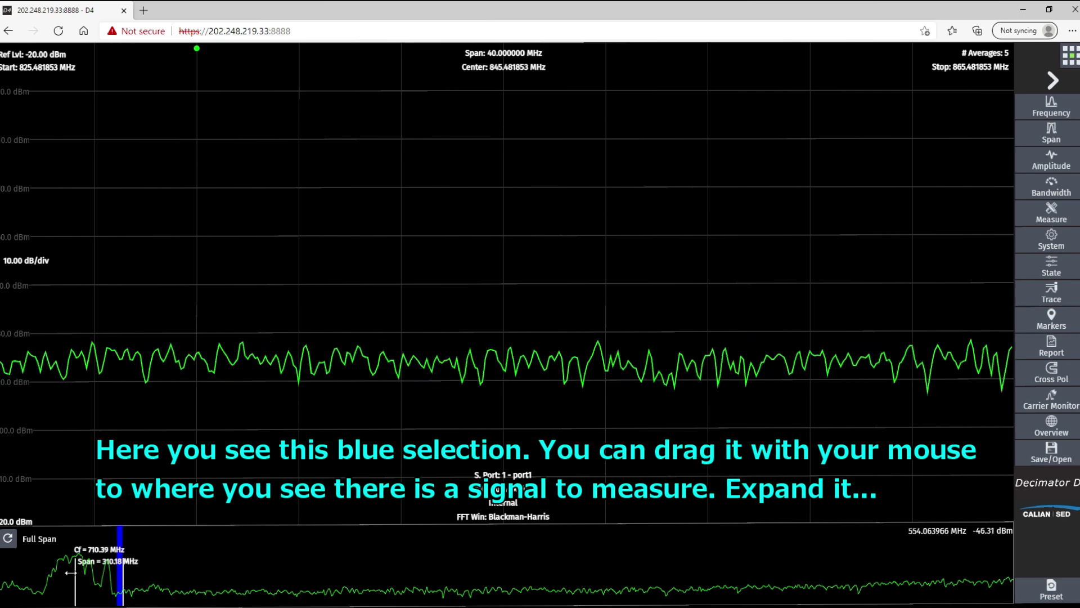
drag(43, 571, 43, 572)
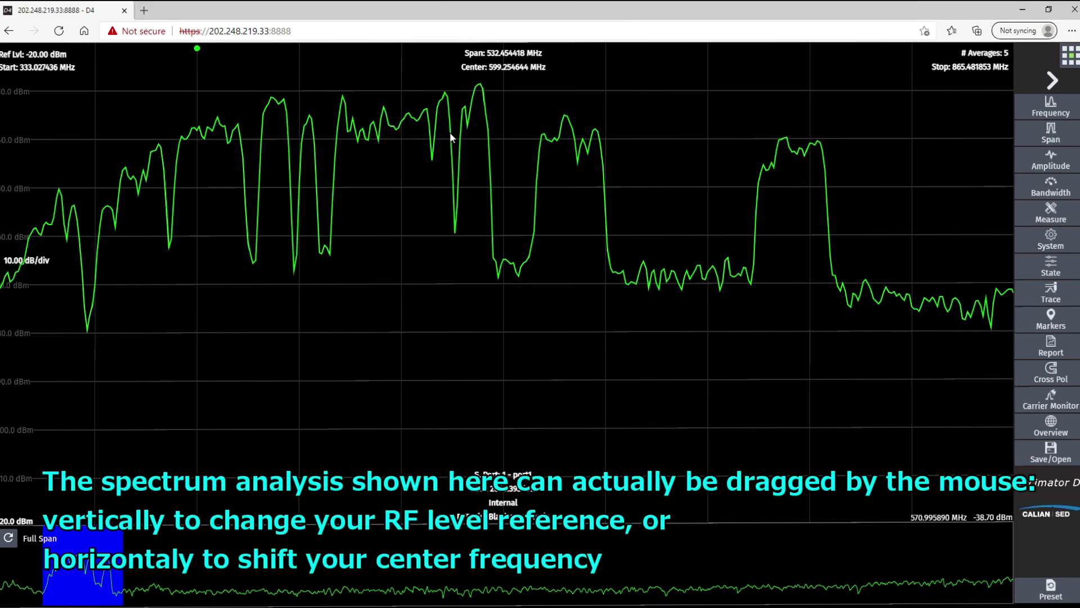
mouse_move(450, 131)
mouse_down()
mouse_move(455, 211)
mouse_move(595, 214)
mouse_up()
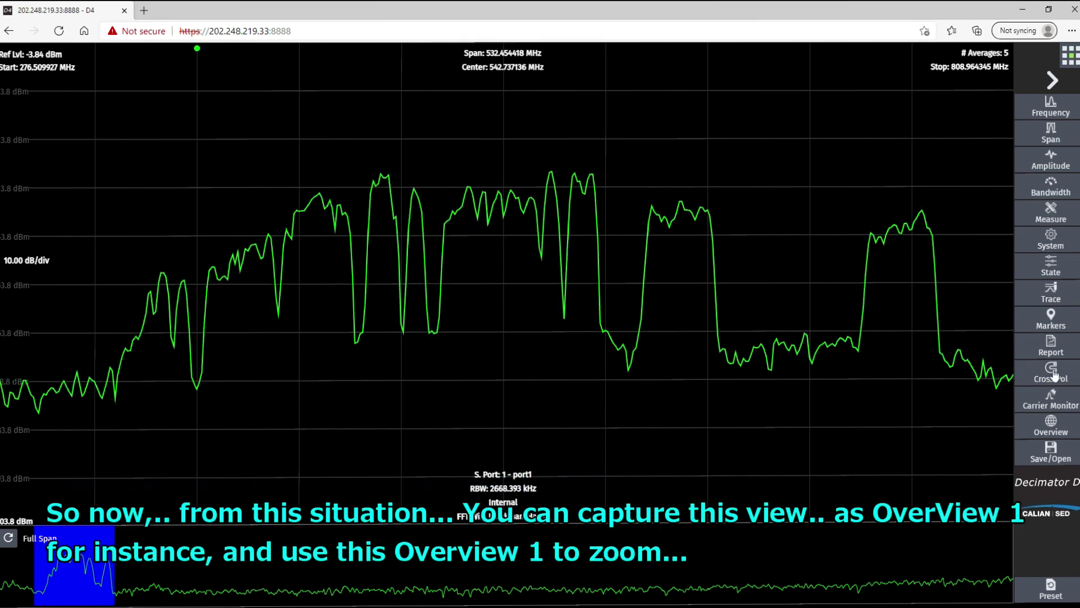
- Capture the current view as Overview State 1 and zoom in with it
click(1052, 424)
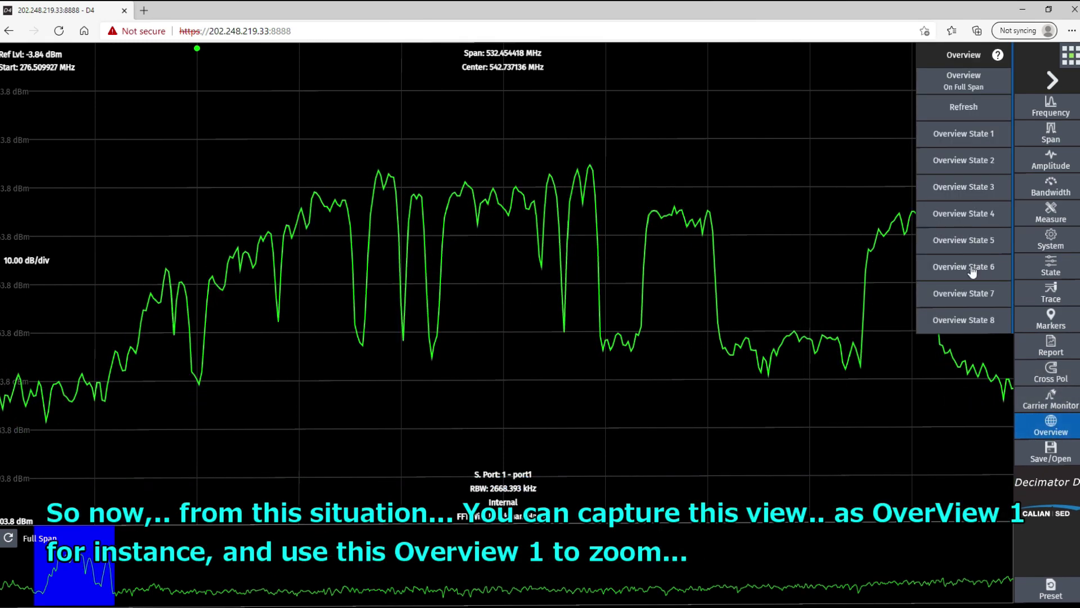
click(960, 133)
click(876, 161)
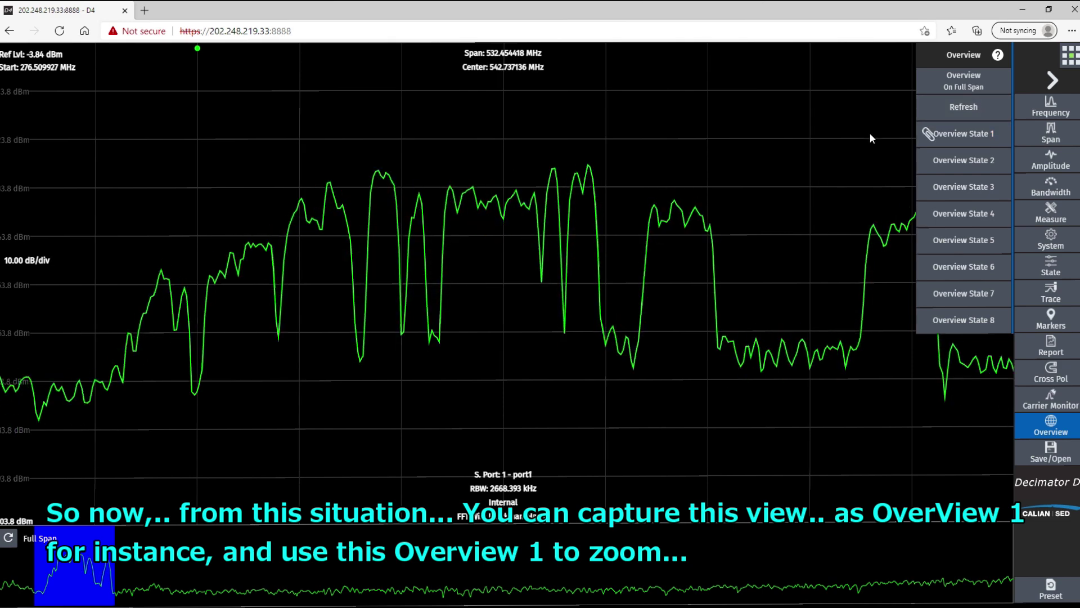
click(962, 81)
click(892, 133)
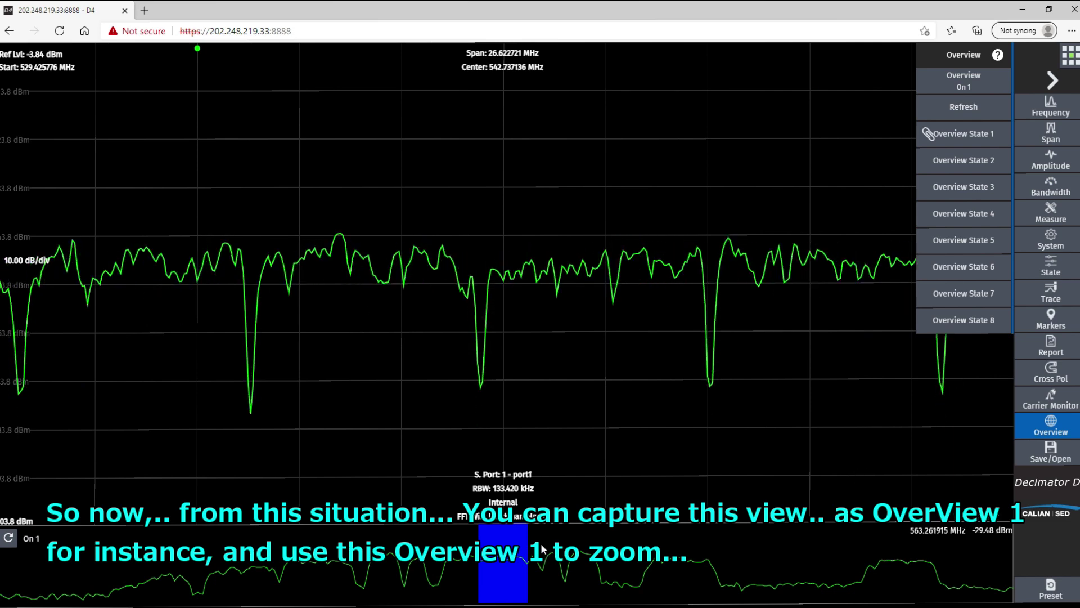
click(554, 365)
- Centre the view on the NHK carrier and enter a 6 MHz span
mouse_move(554, 364)
mouse_down()
mouse_move(685, 352)
mouse_move(569, 345)
mouse_move(750, 344)
mouse_move(497, 338)
mouse_move(558, 337)
mouse_up()
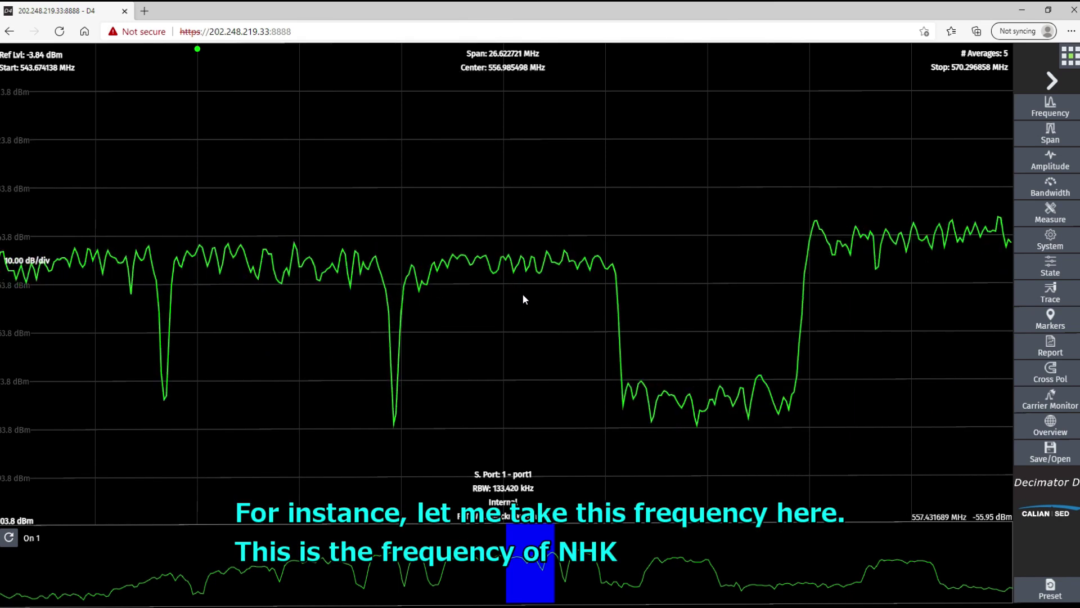
drag(523, 292, 512, 312)
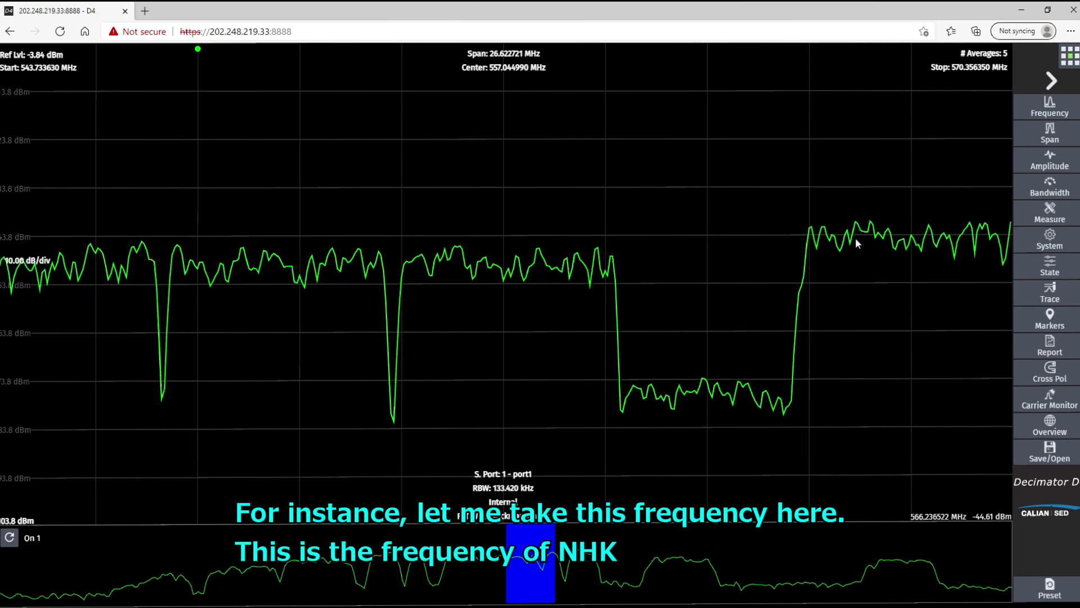
click(1050, 135)
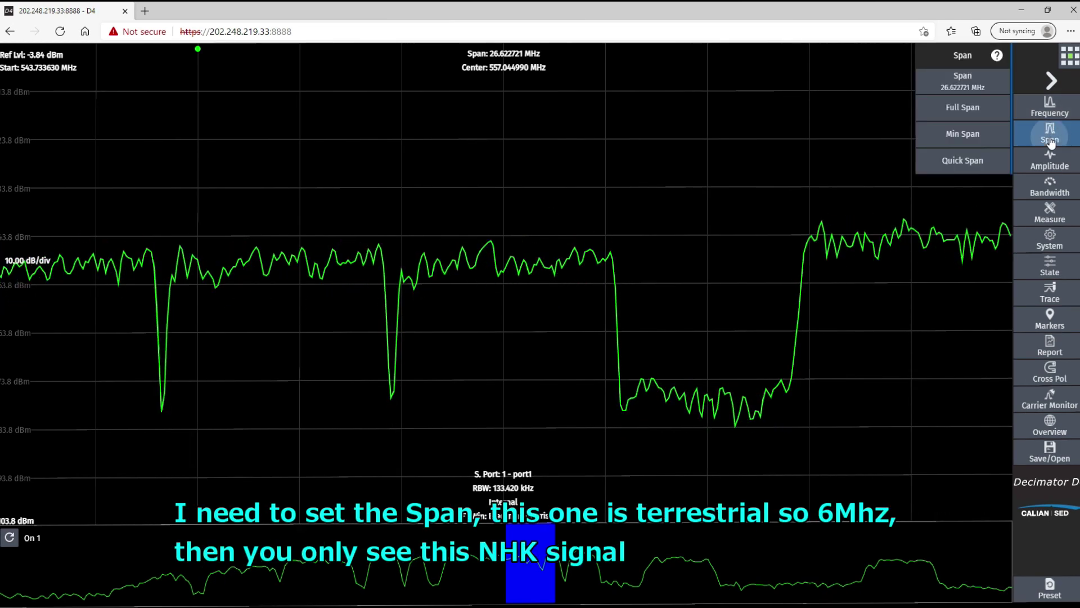
click(975, 86)
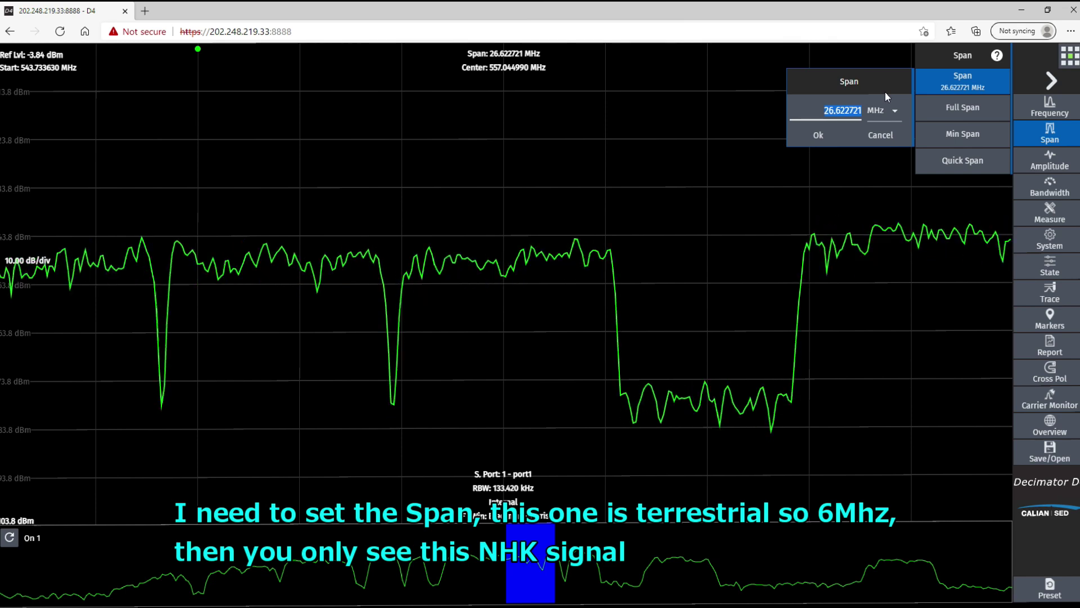
text(6)
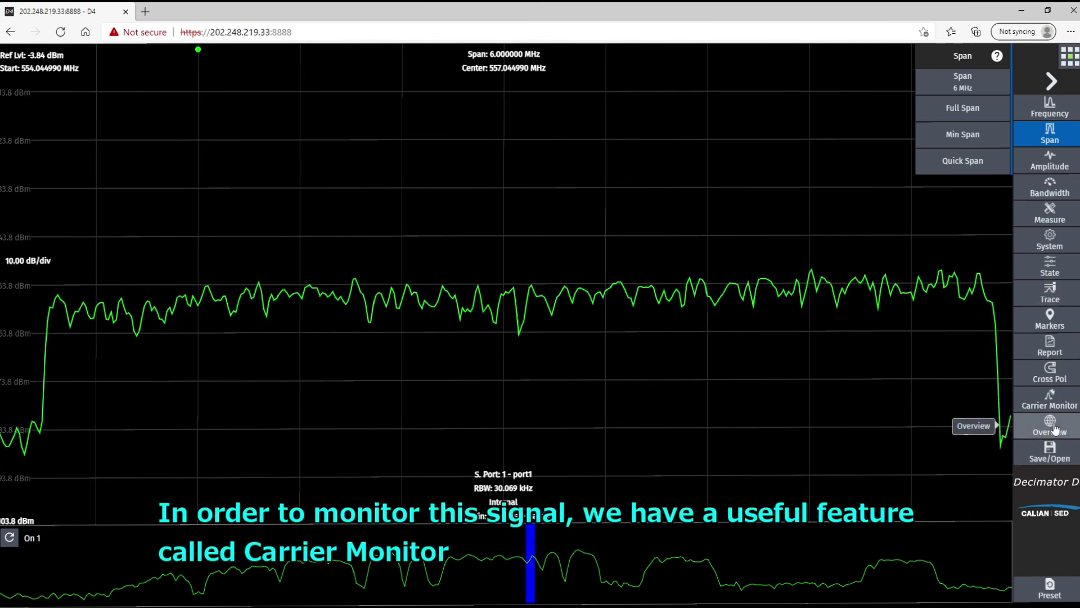
- Set the carrier monitor log database name to 'teat'
click(1050, 400)
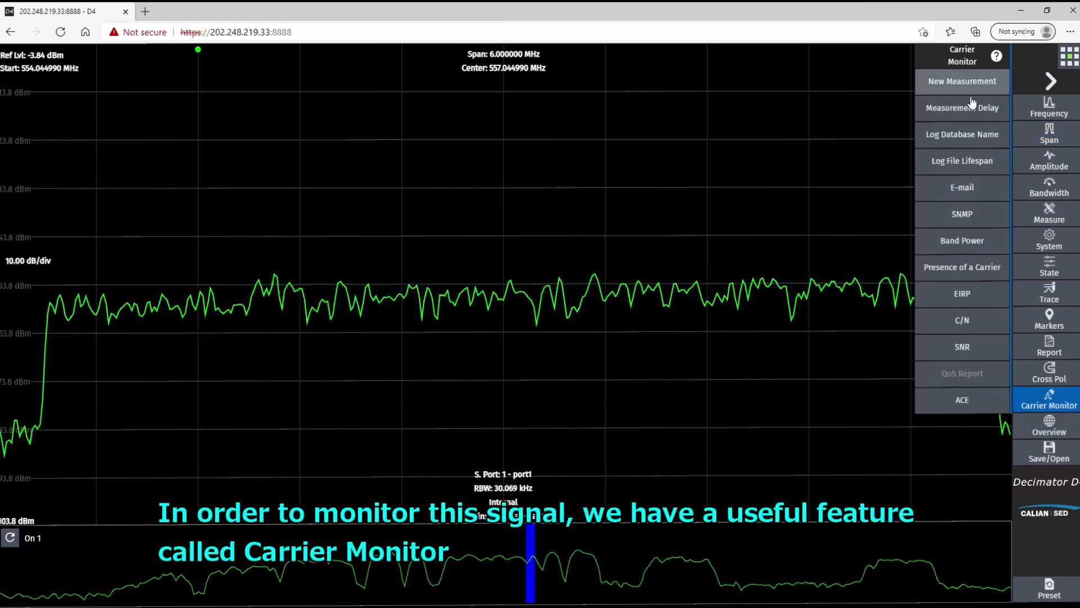
click(962, 135)
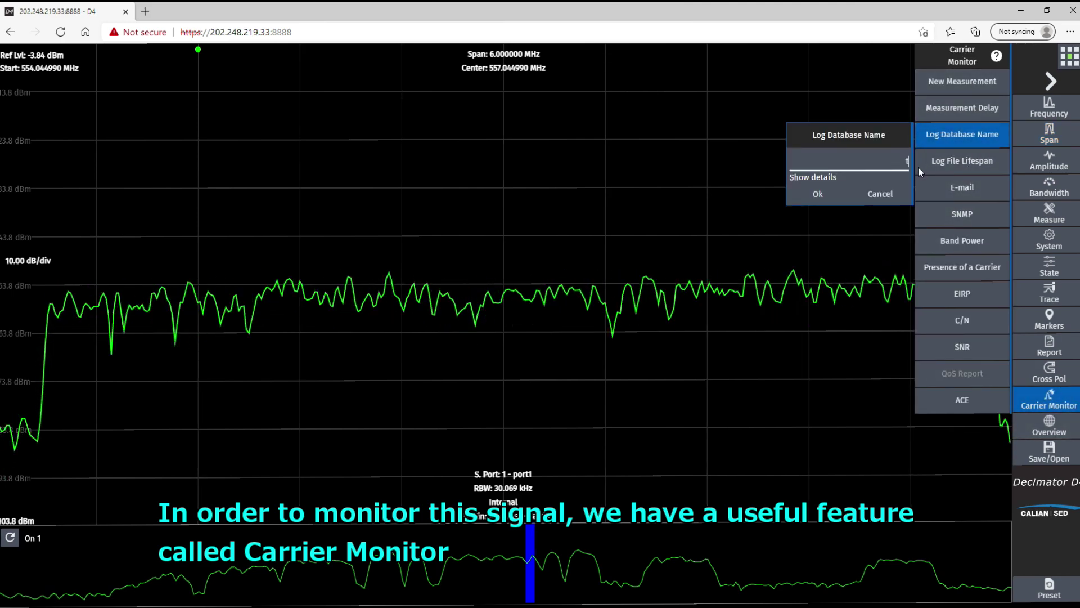
text(teat)
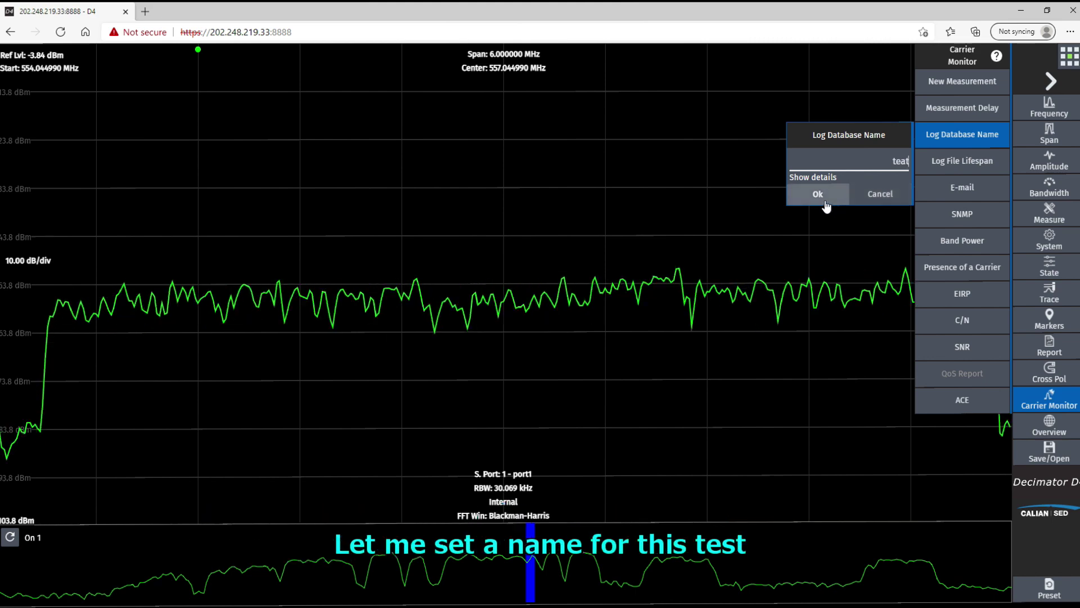
click(835, 198)
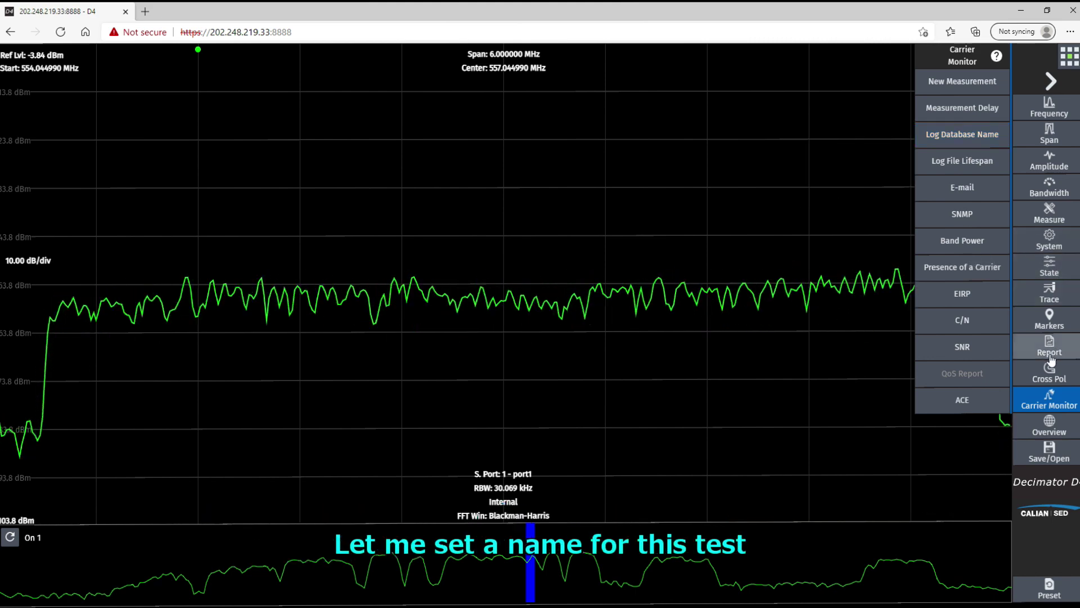
- Create measurement NHK checking Band Power with a 20 dB tolerance and save it
click(979, 84)
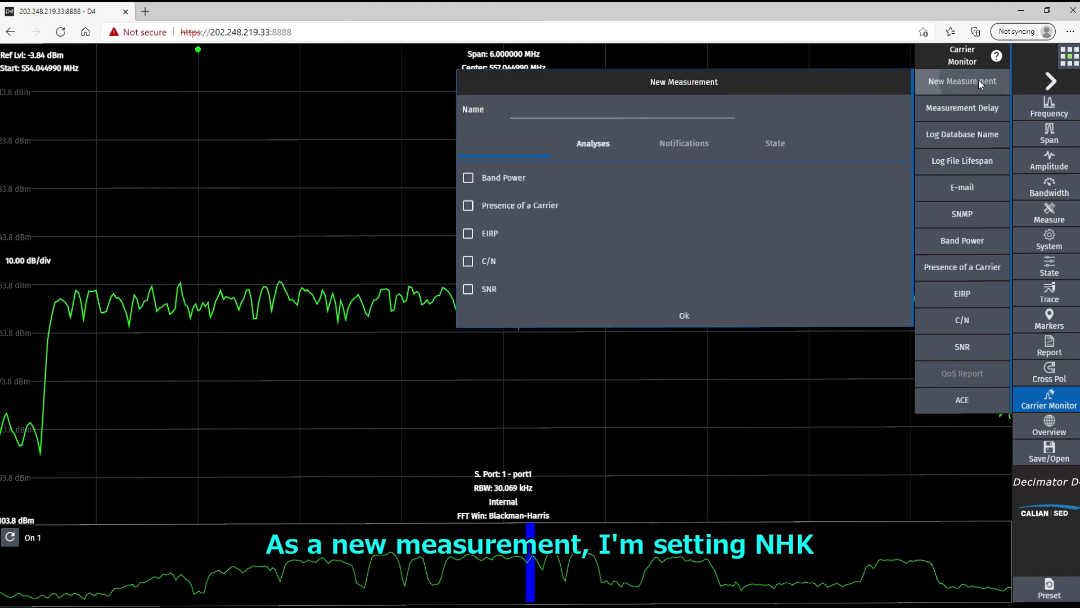
click(718, 110)
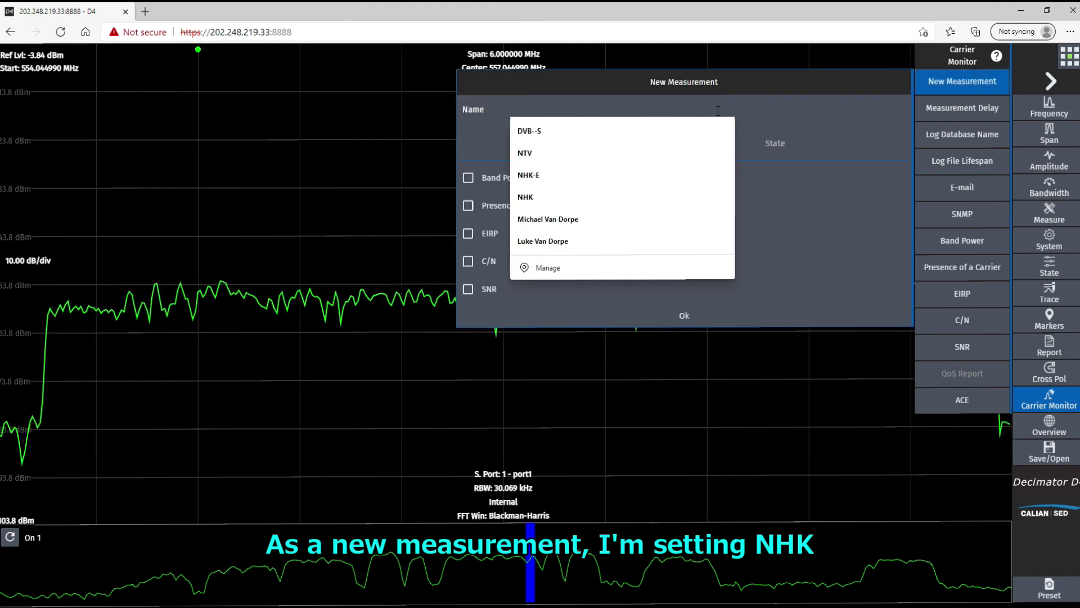
text(NHK)
click(730, 247)
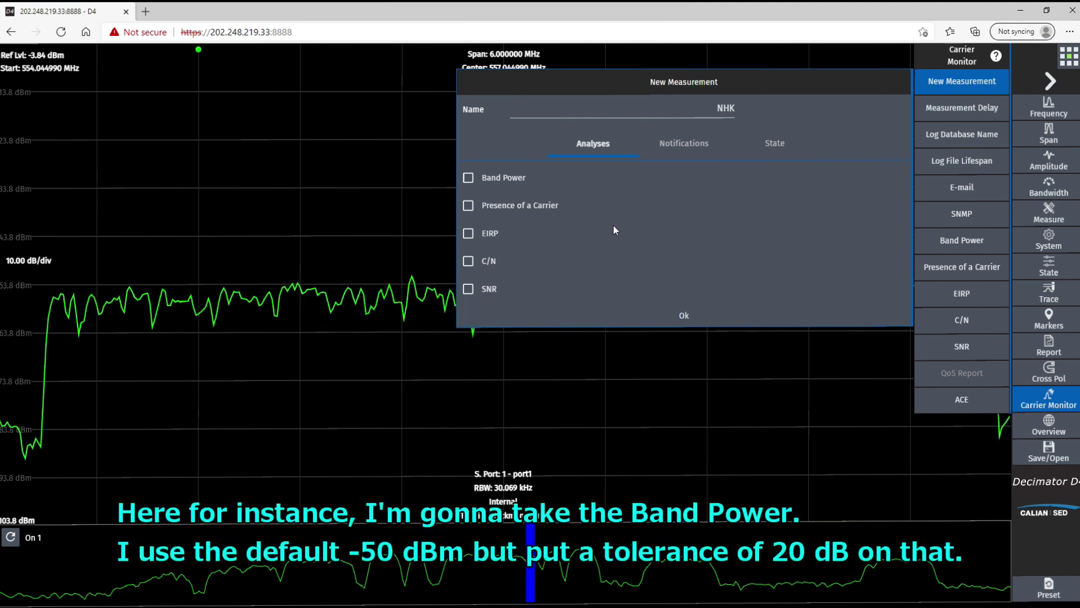
click(469, 178)
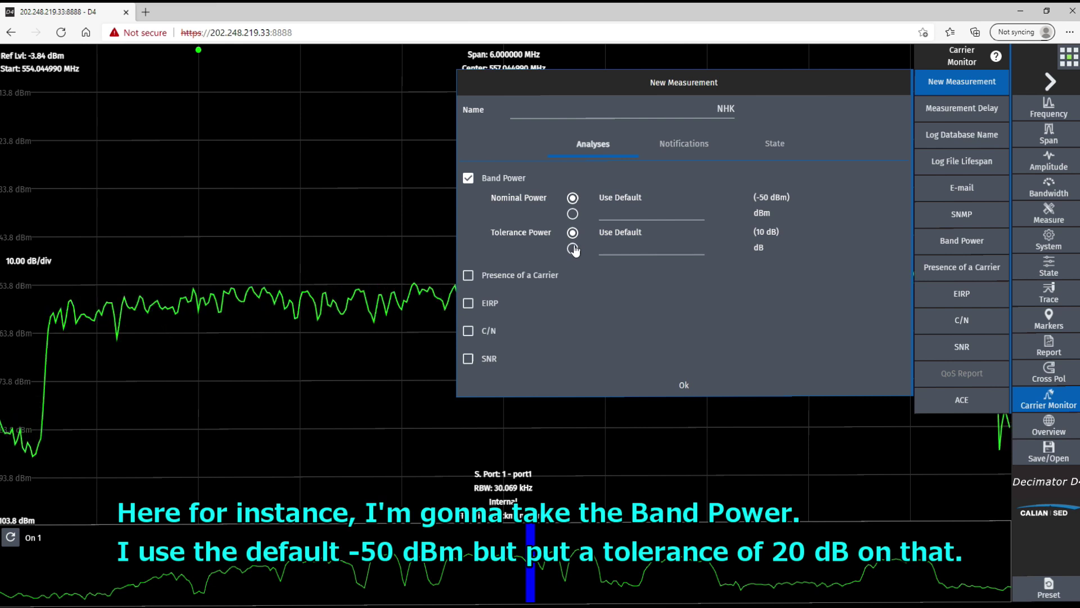
click(683, 251)
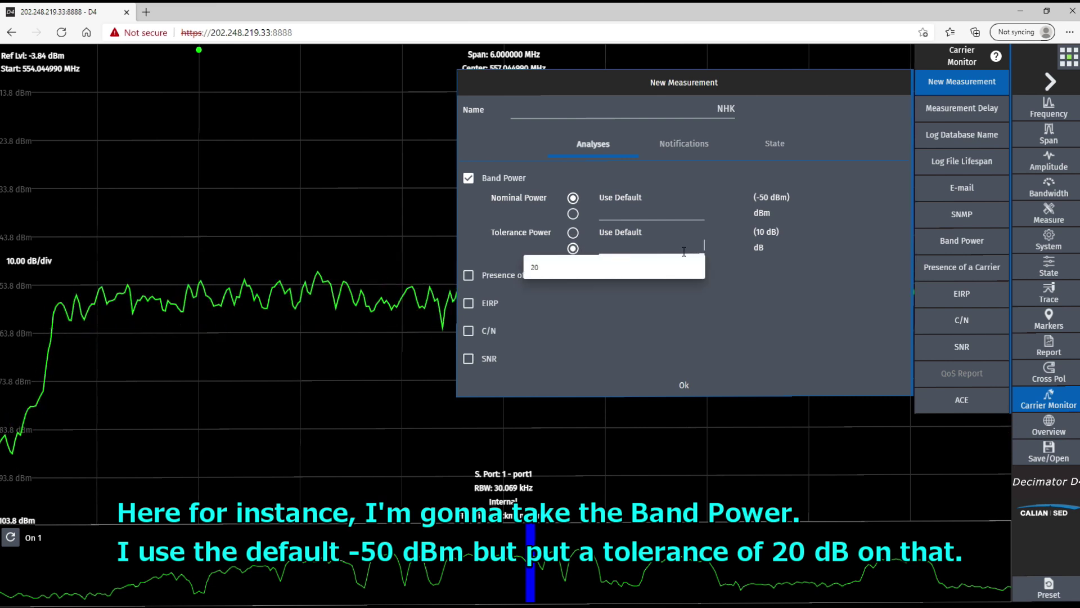
text(20)
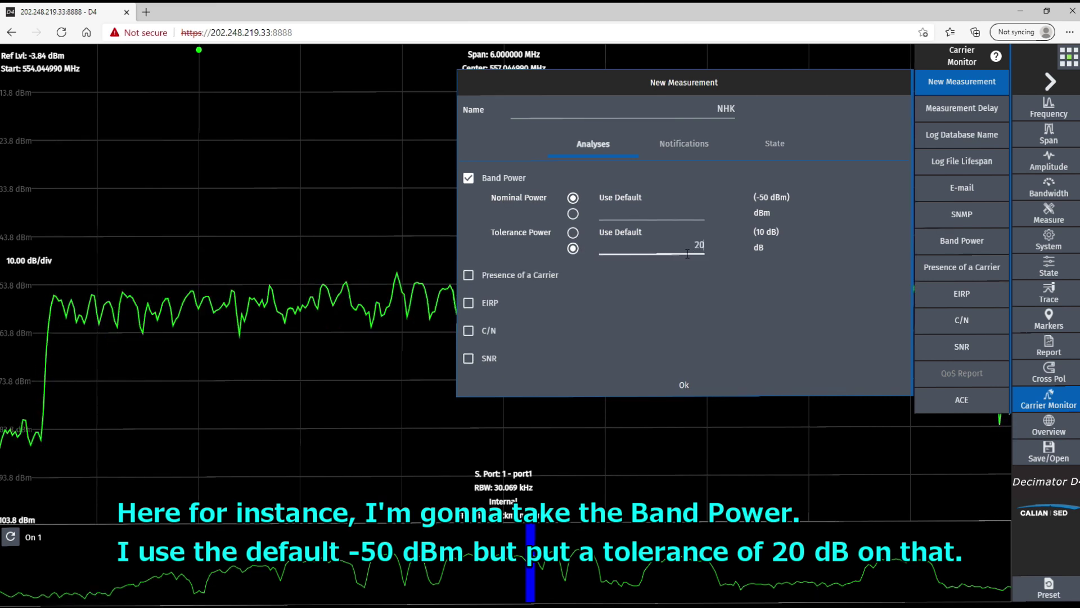
click(680, 386)
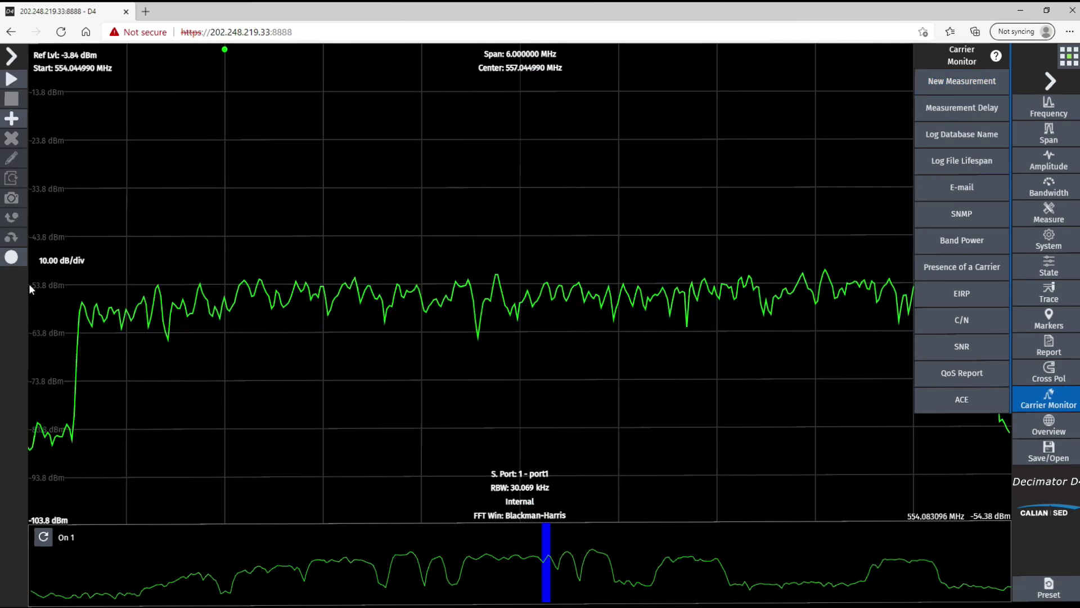
- Show the monitored carrier list and move the overview window onto the left-hand carrier
click(19, 62)
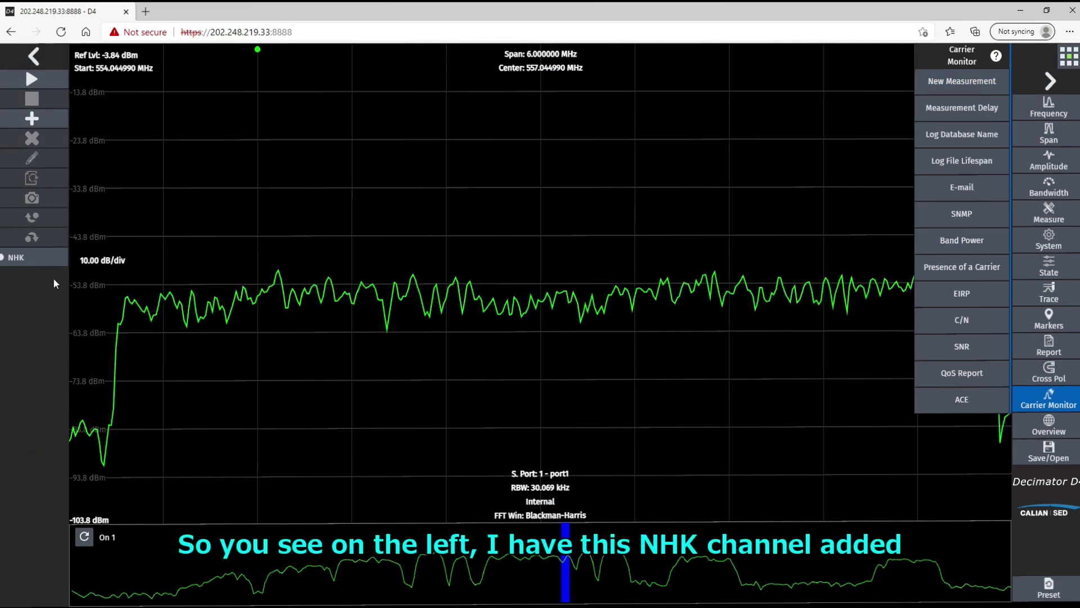
click(609, 367)
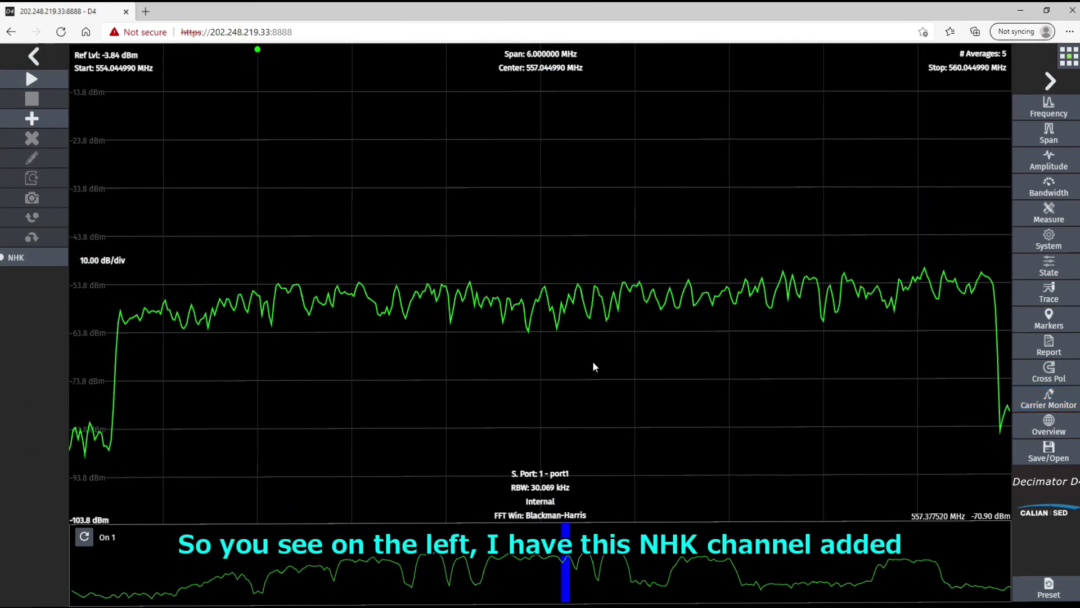
click(569, 559)
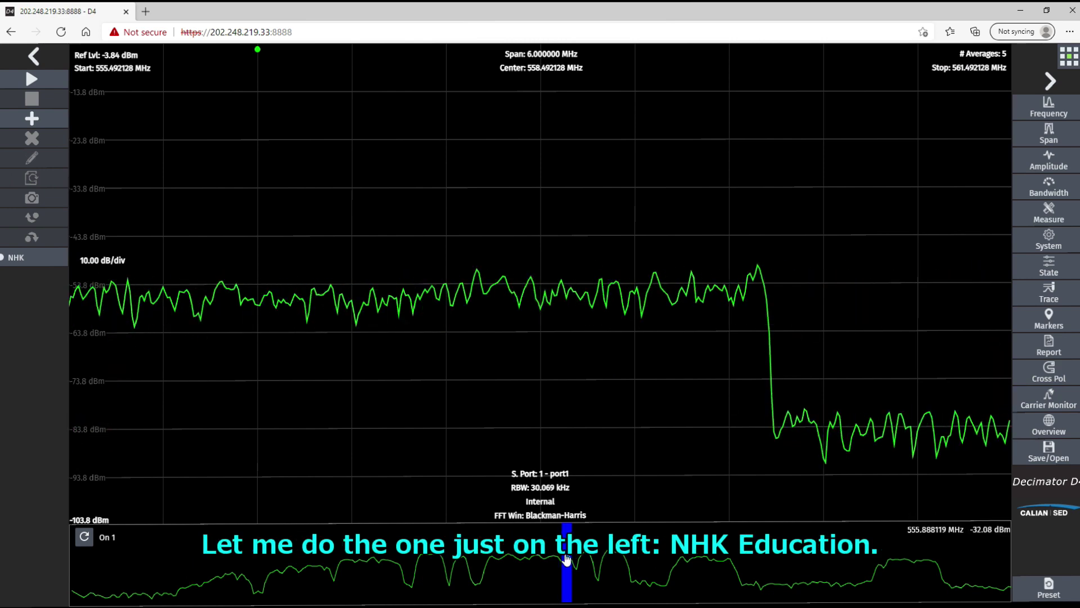
drag(550, 554, 551, 555)
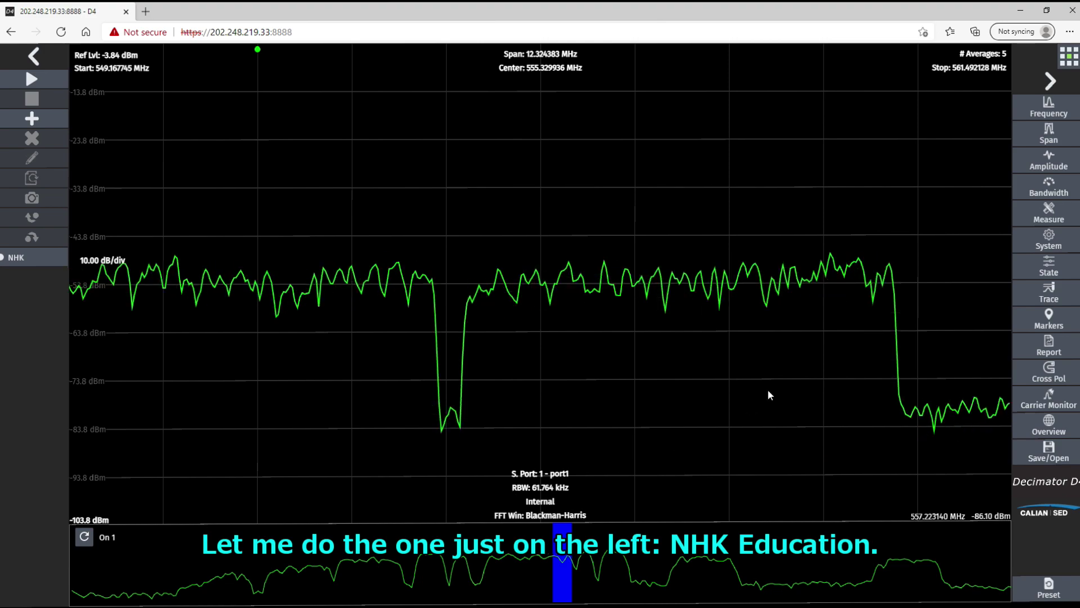
drag(655, 383, 640, 365)
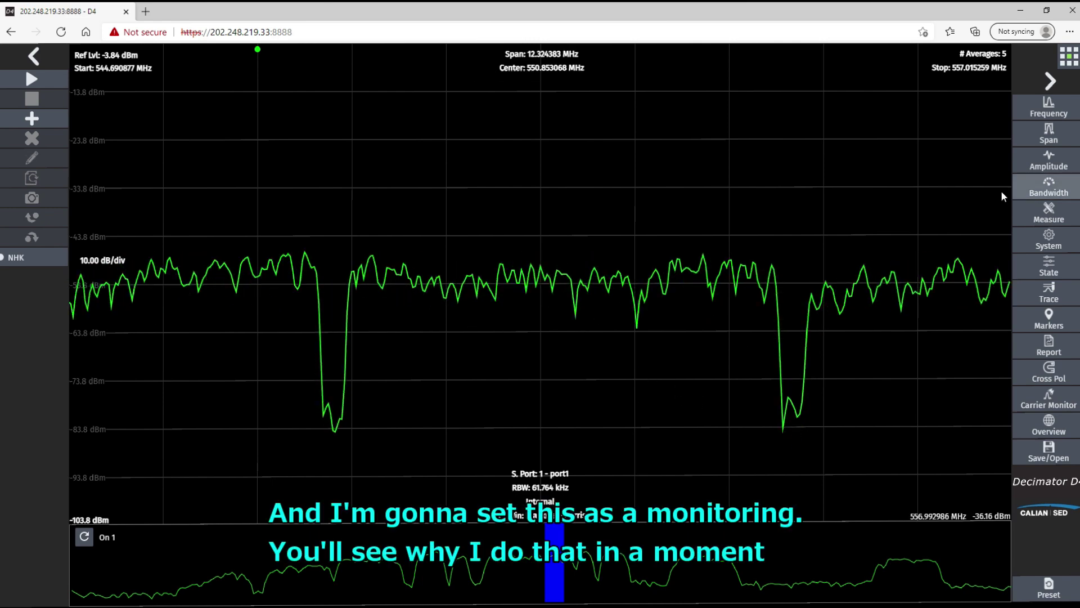
- Set a 6 MHz span centred on the NHK Education carrier at 551.167526 MHz
click(1050, 133)
click(971, 79)
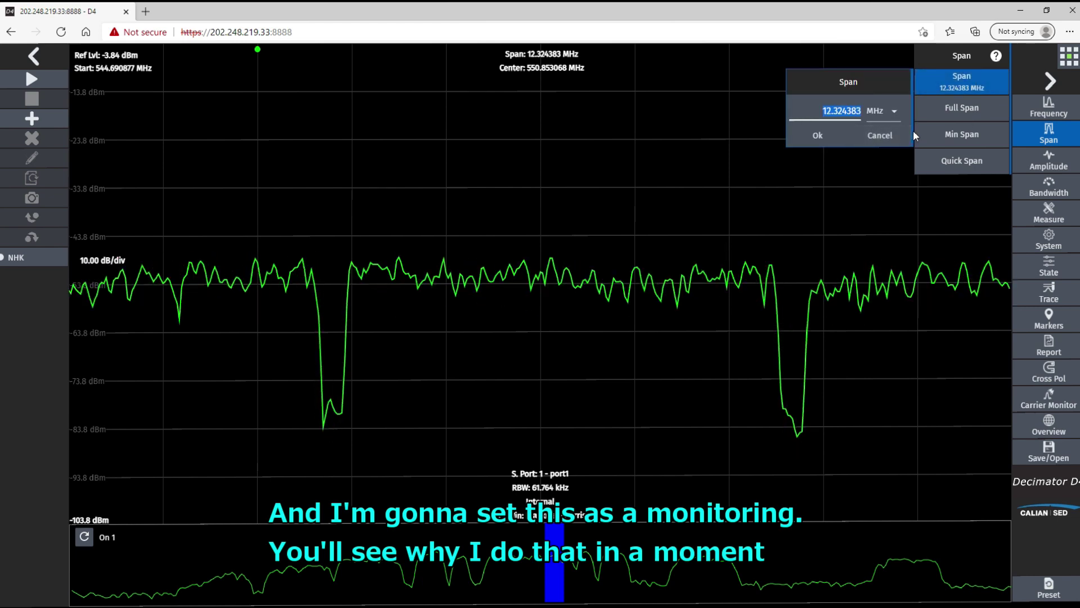
text(6)
click(823, 134)
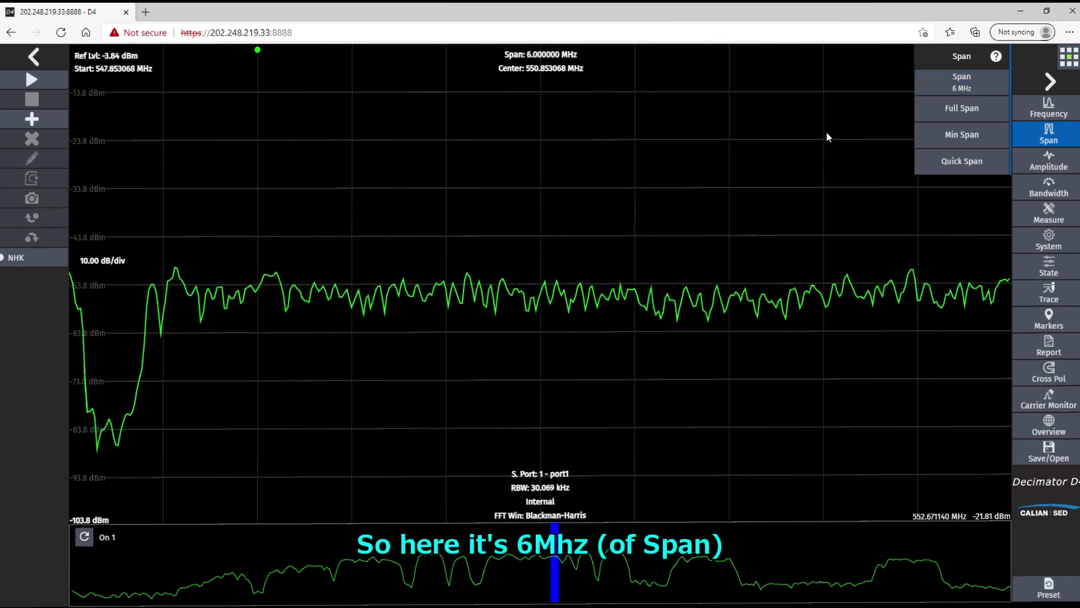
drag(739, 235, 716, 233)
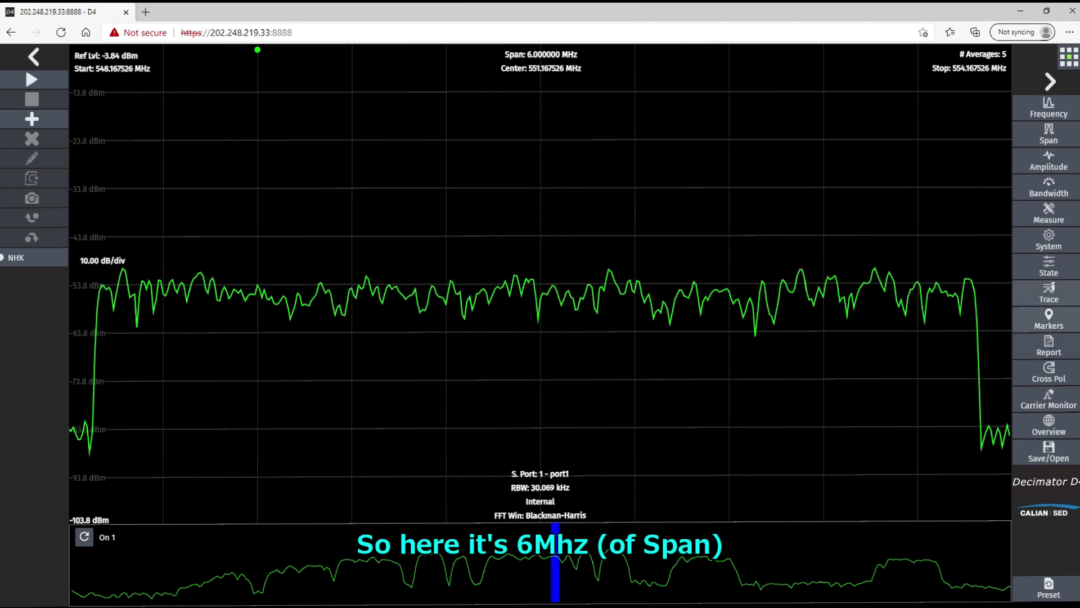
- Start a new carrier measurement named NHK-E
click(1062, 398)
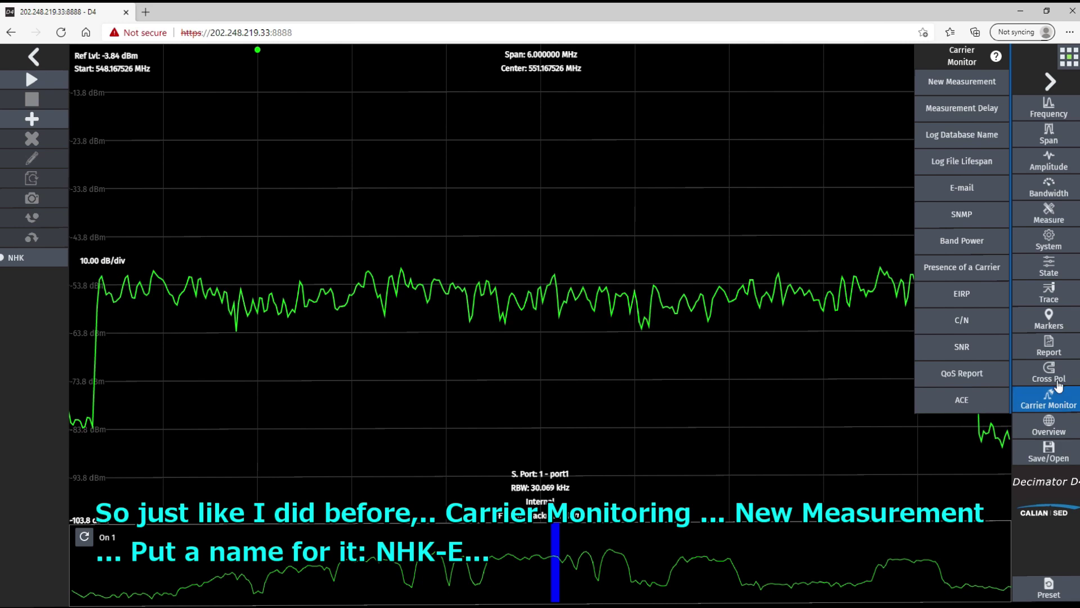
click(985, 81)
click(730, 115)
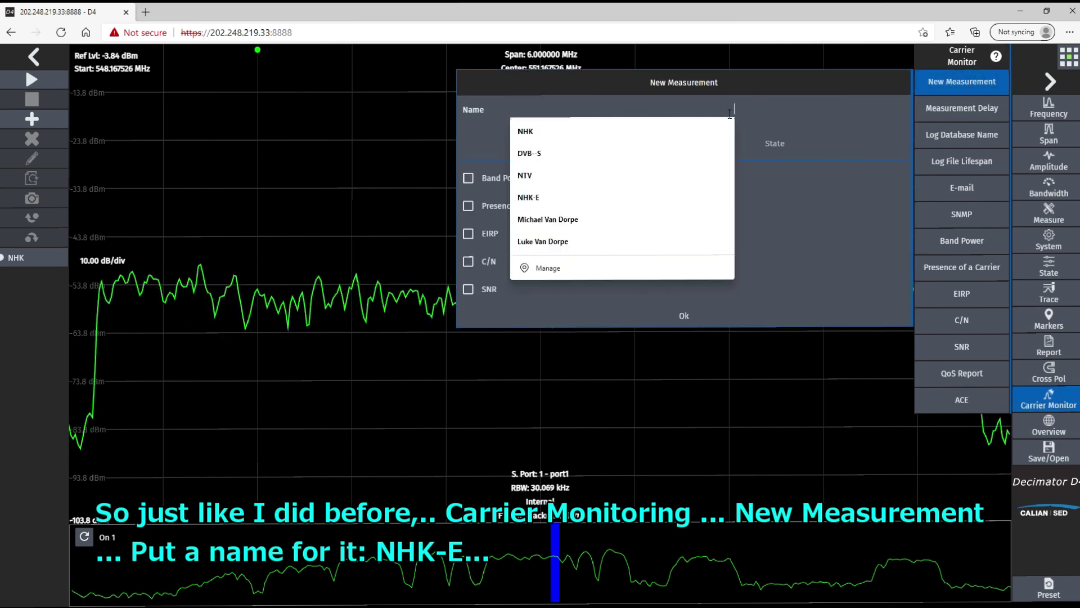
text(NHK-)
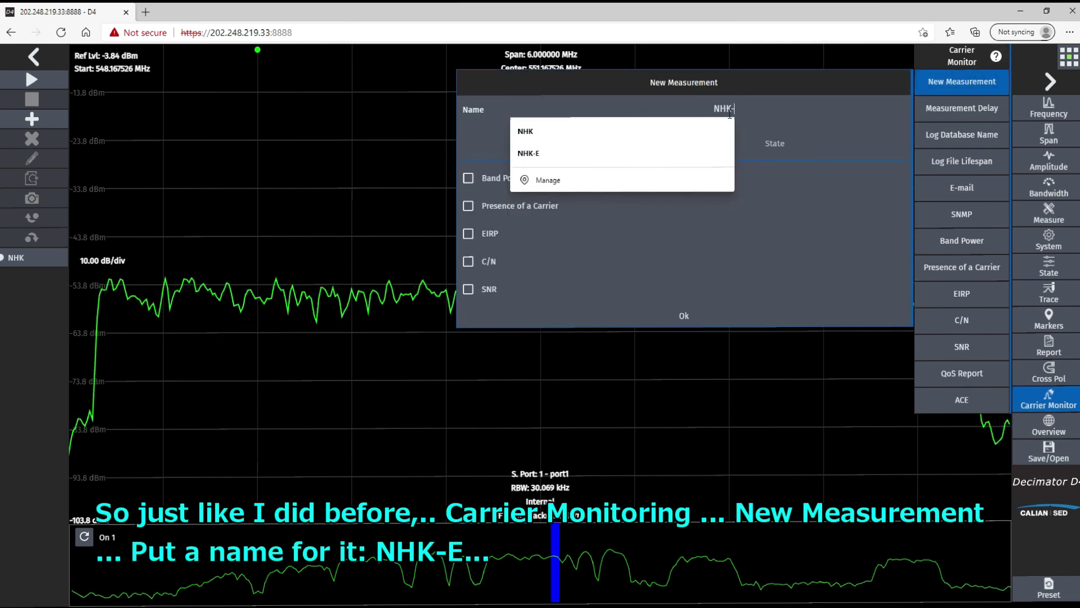
text(ER)
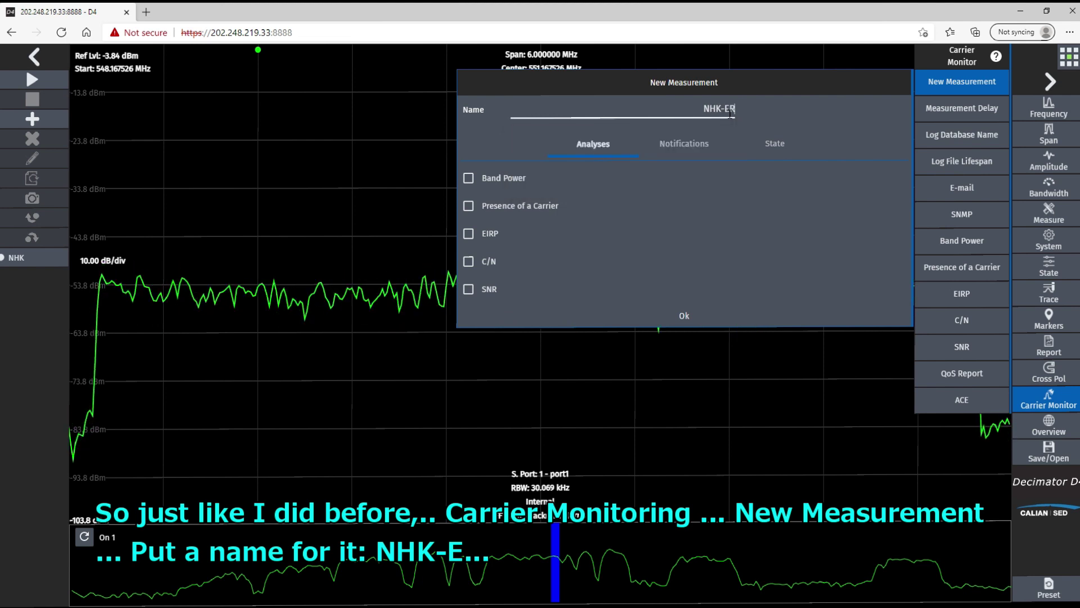
key(BackSpace)
click(756, 186)
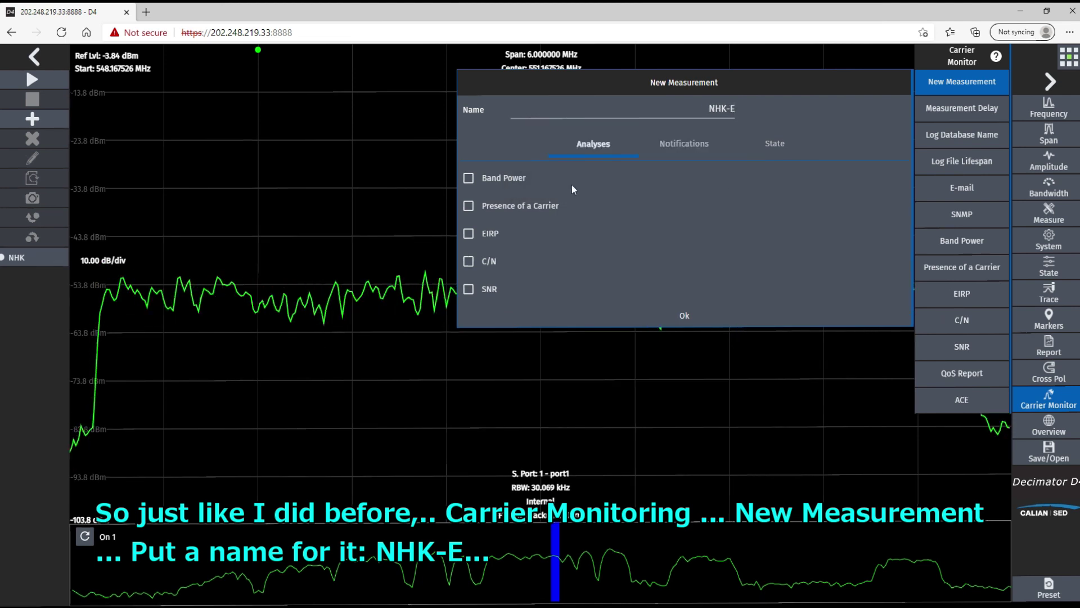
- Enable Band Power with 20 dB tolerance and review the email/SNMP notification options
click(468, 178)
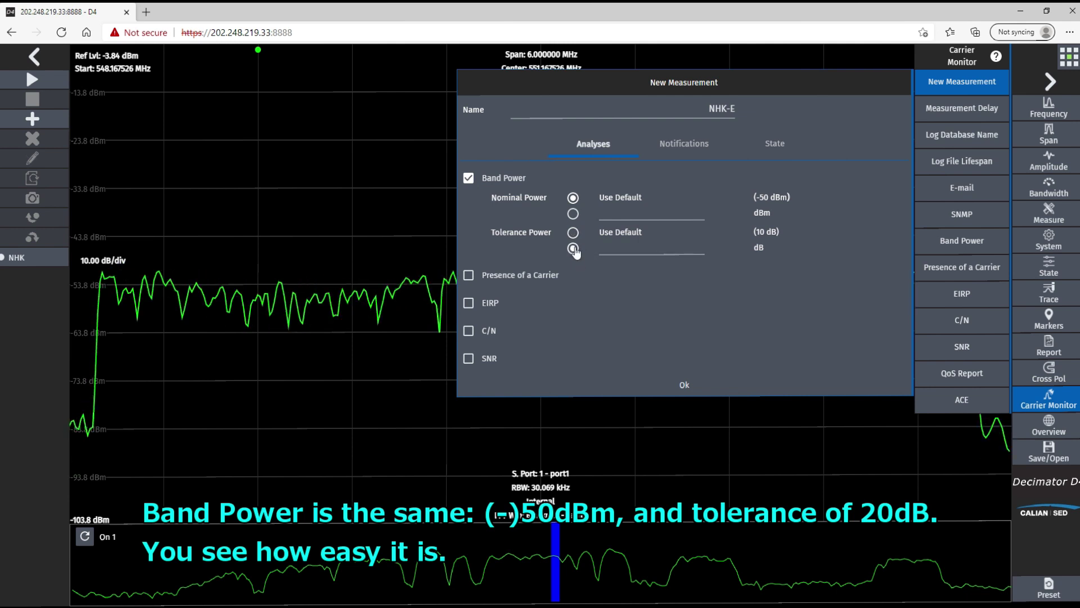
click(685, 248)
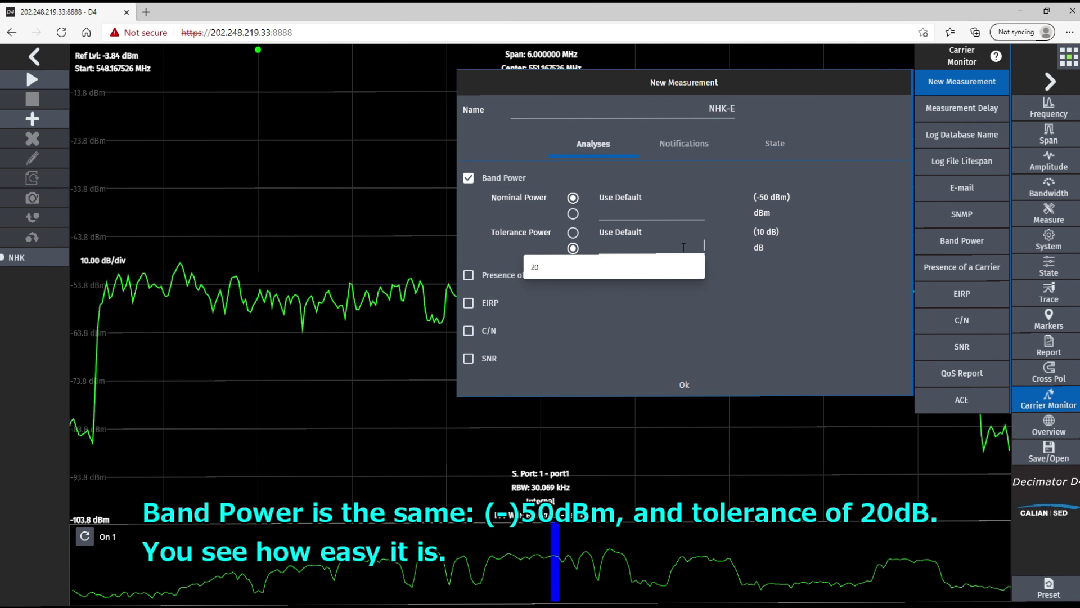
text(20)
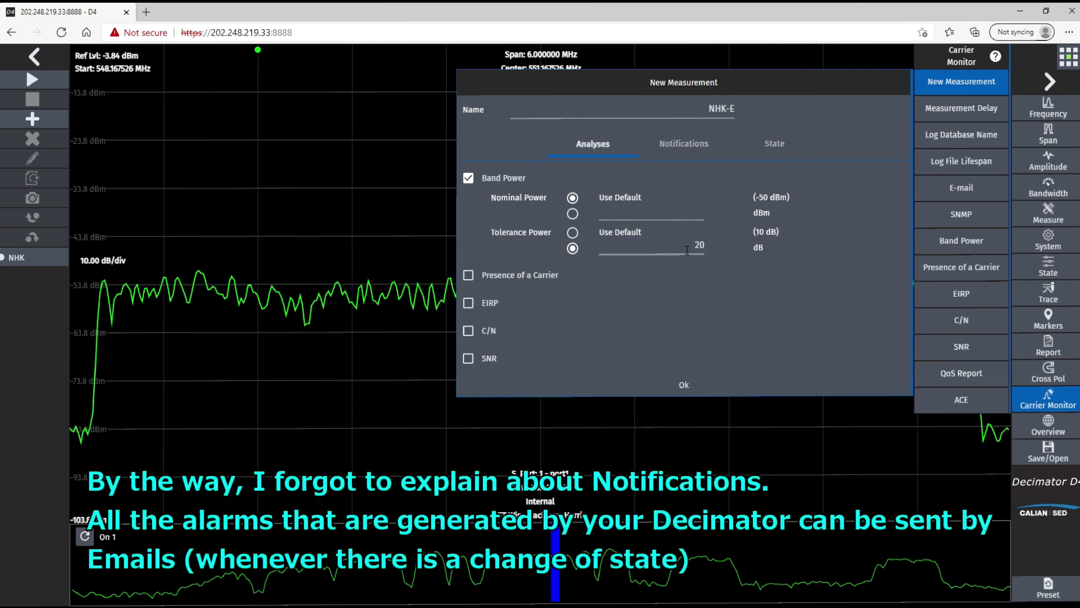
click(700, 148)
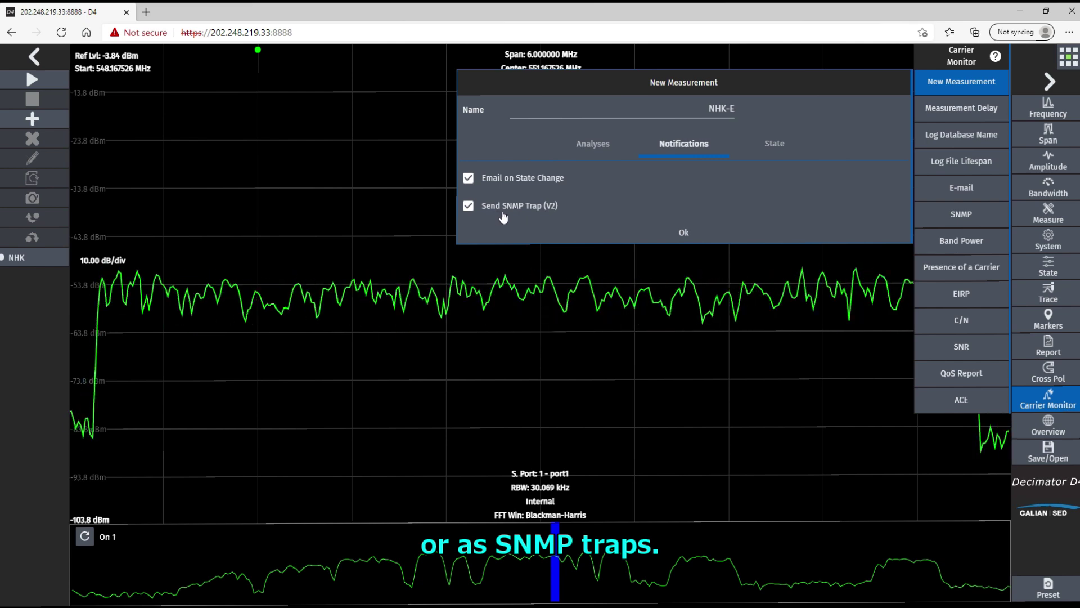
click(607, 144)
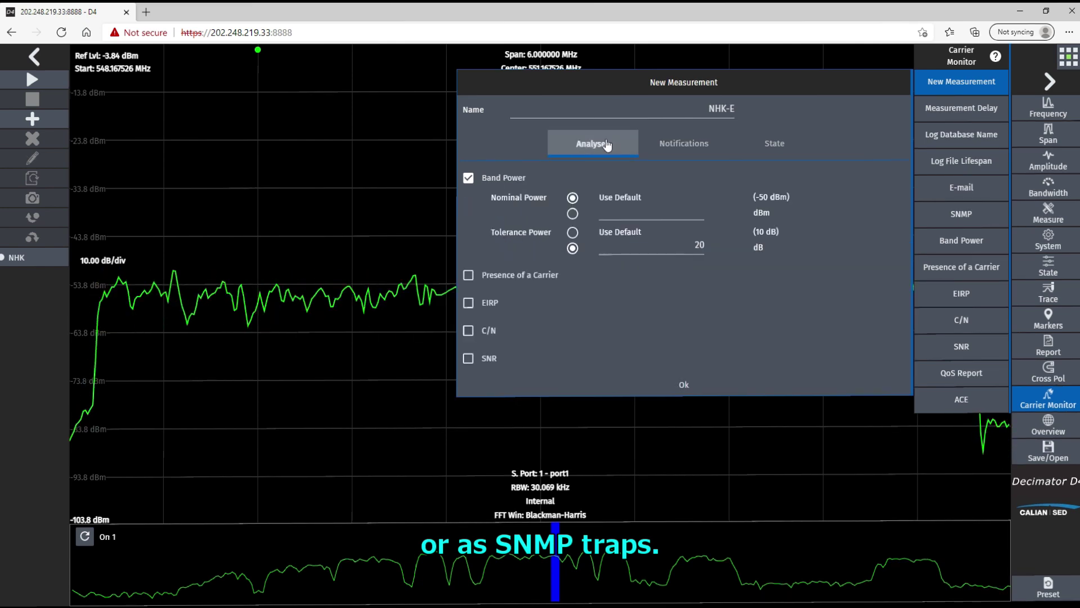
- Save NHK-E and retune the spectrum to 545.102466 MHz centre at −7.21 dBm reference
click(687, 386)
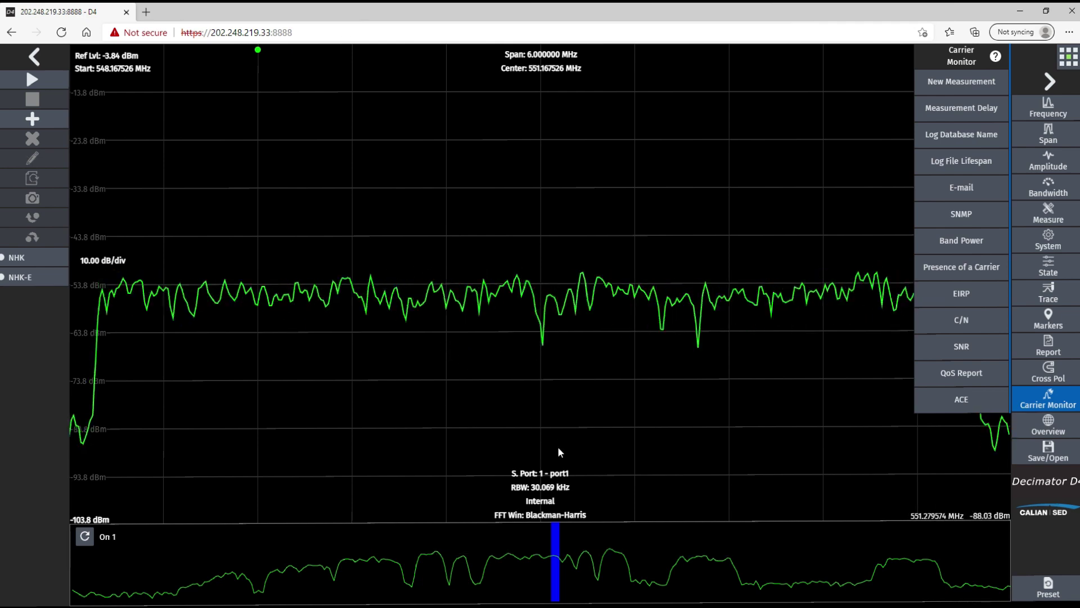
click(422, 363)
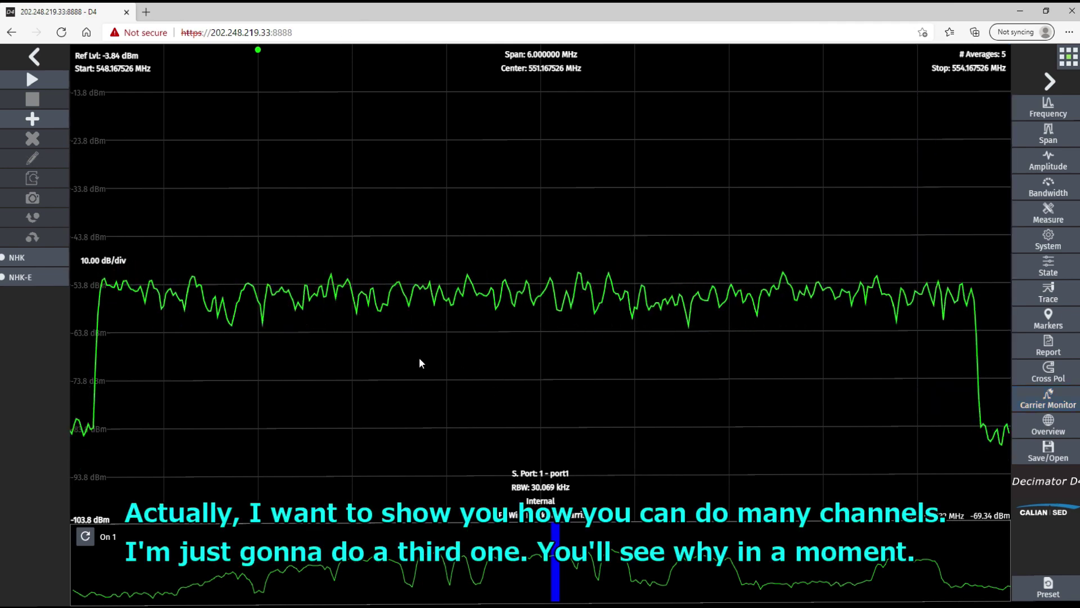
drag(422, 362, 584, 354)
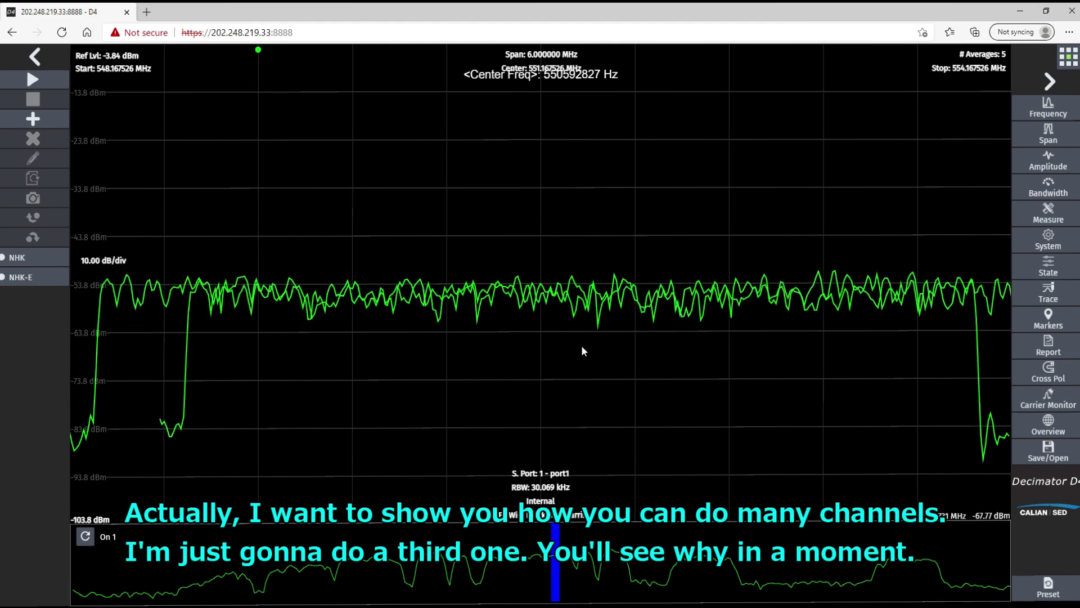
drag(424, 352, 750, 350)
drag(591, 345, 767, 342)
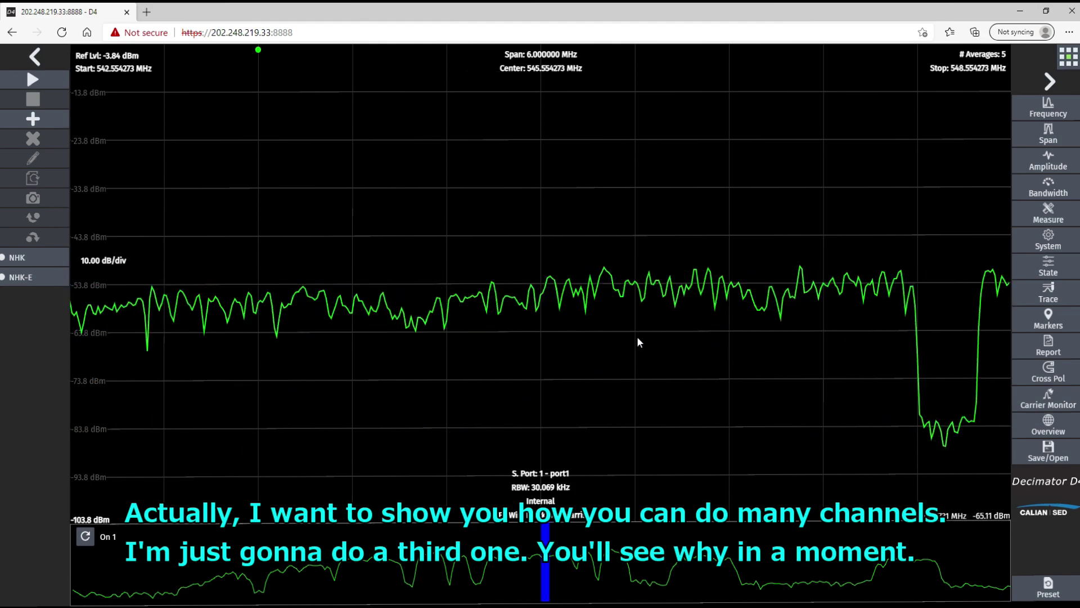
mouse_move(662, 344)
mouse_down()
mouse_move(732, 343)
mouse_move(670, 341)
mouse_move(670, 330)
mouse_up()
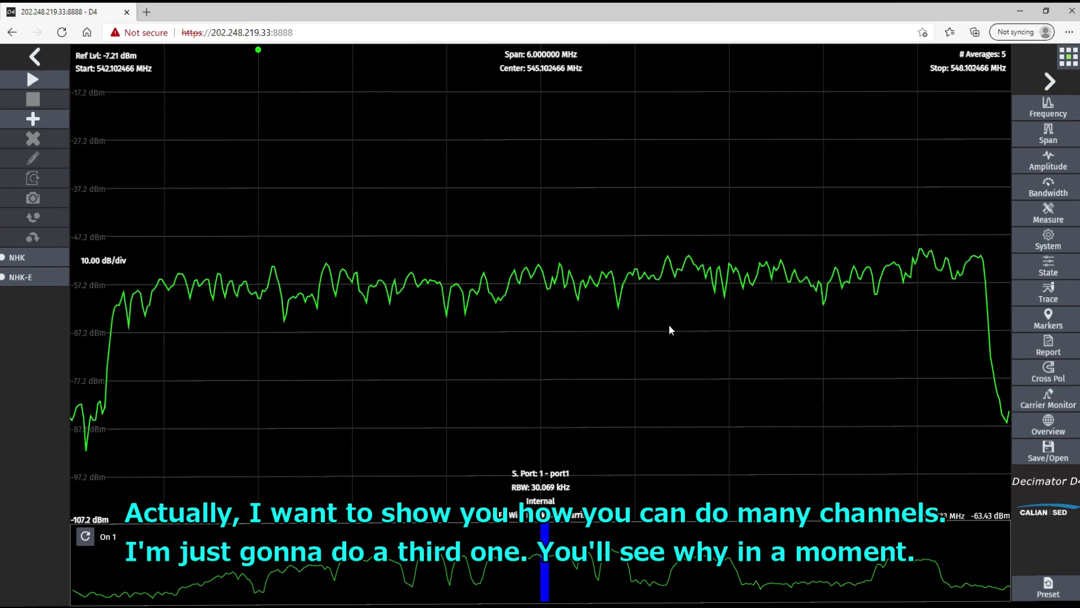
- Create and save measurement NTV using Presence of a Carrier, after reviewing its notifications
click(1048, 399)
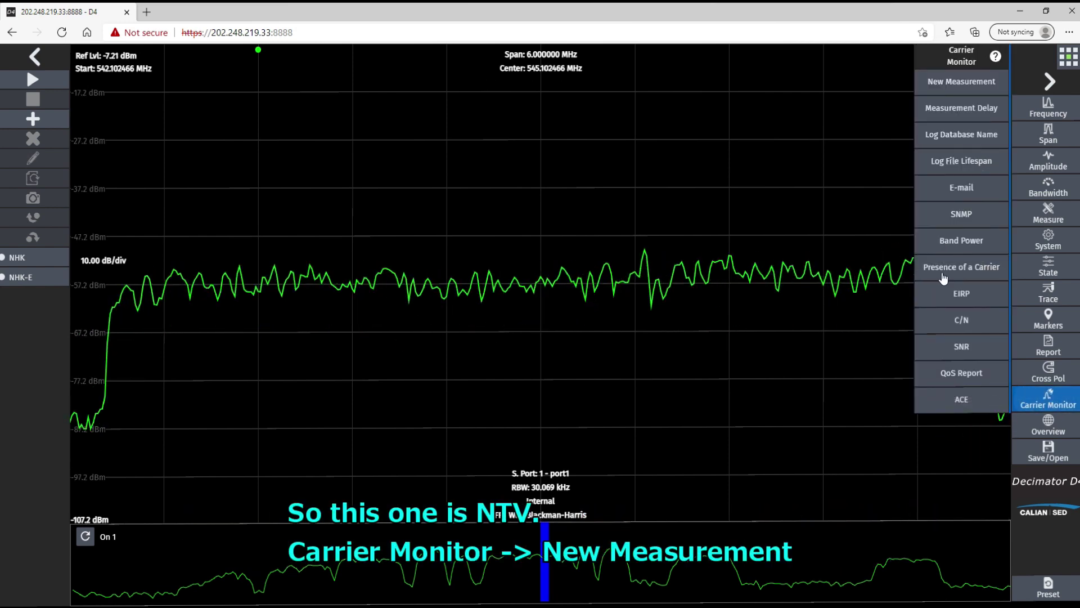
click(962, 81)
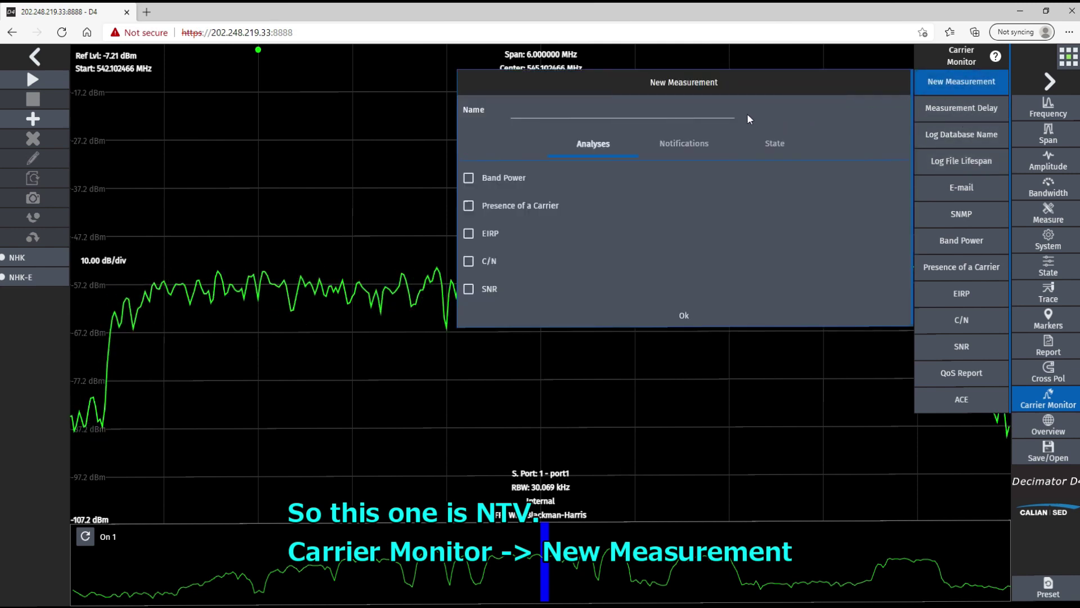
click(730, 109)
text(NTV)
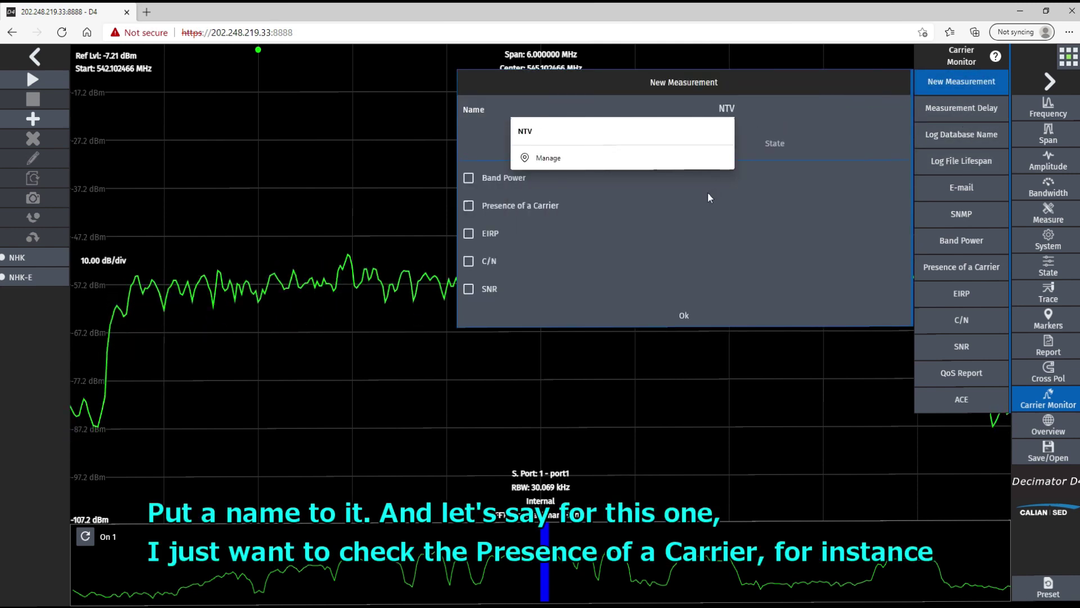
click(709, 197)
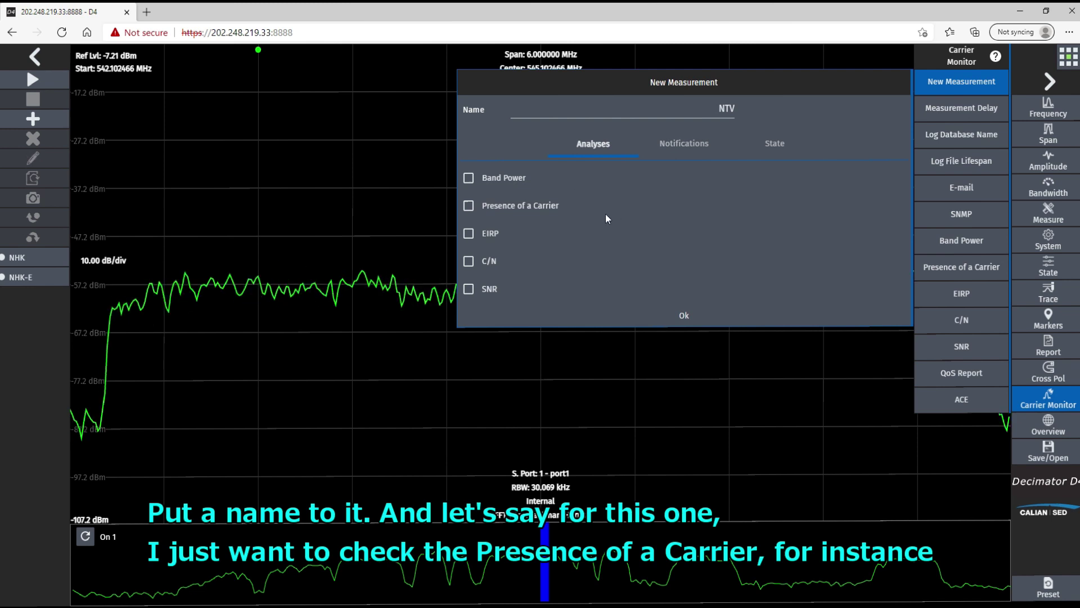
click(469, 207)
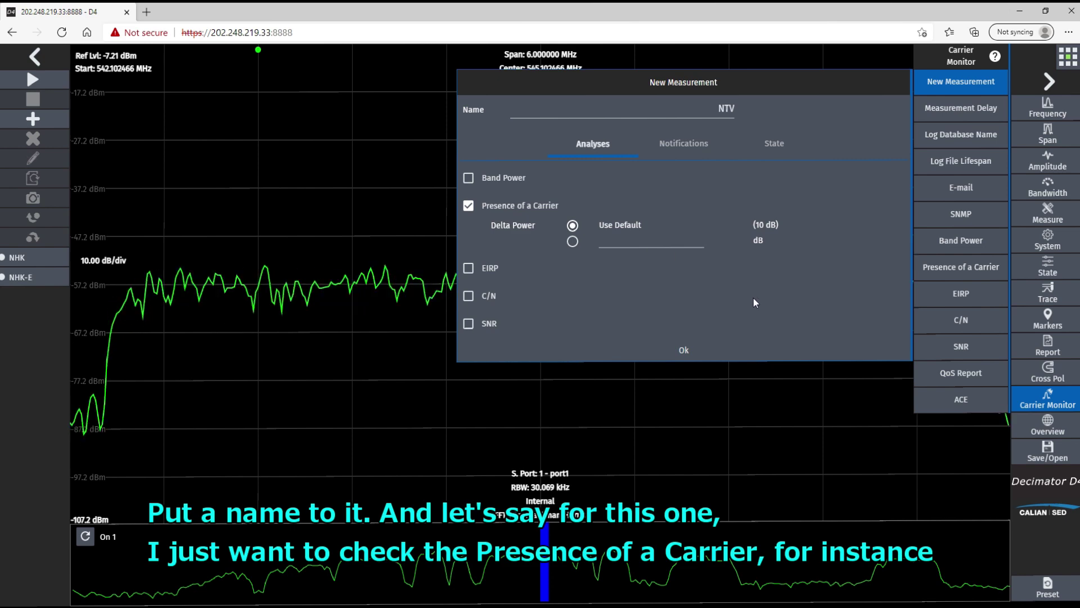
click(684, 147)
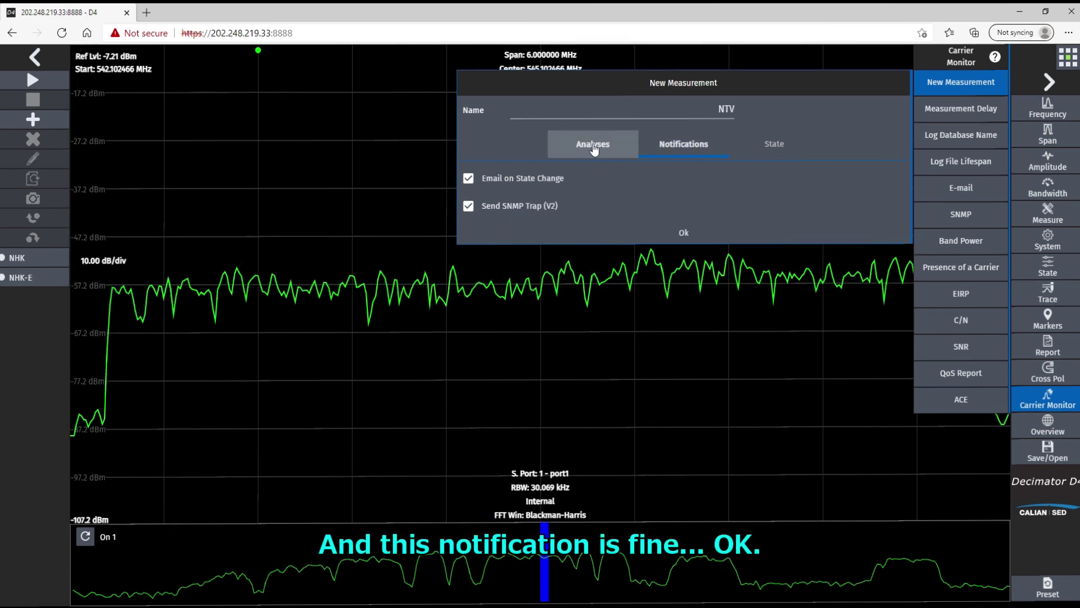
click(594, 146)
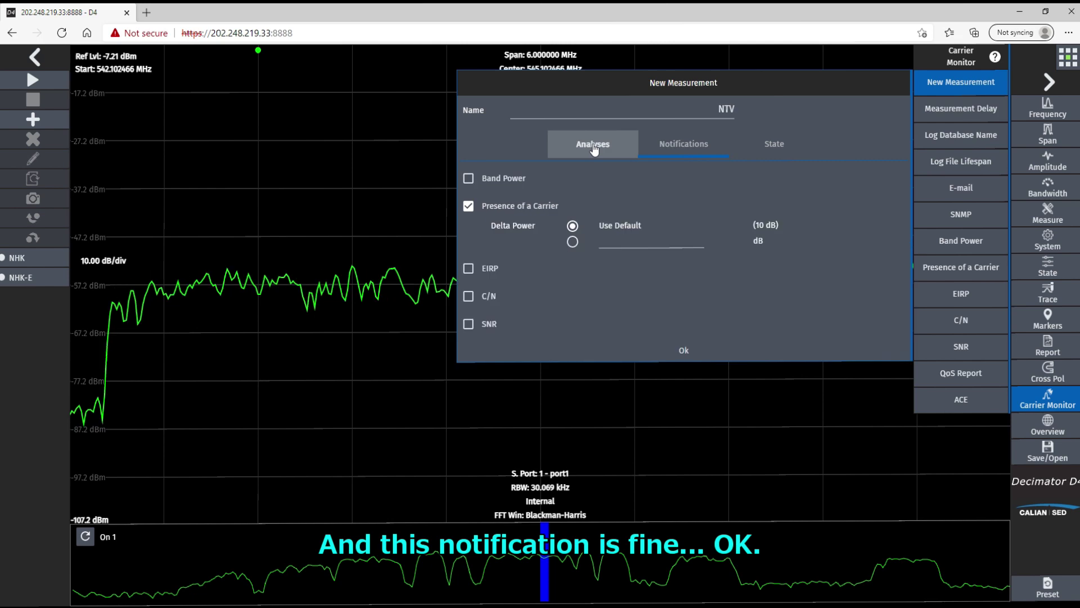
click(684, 351)
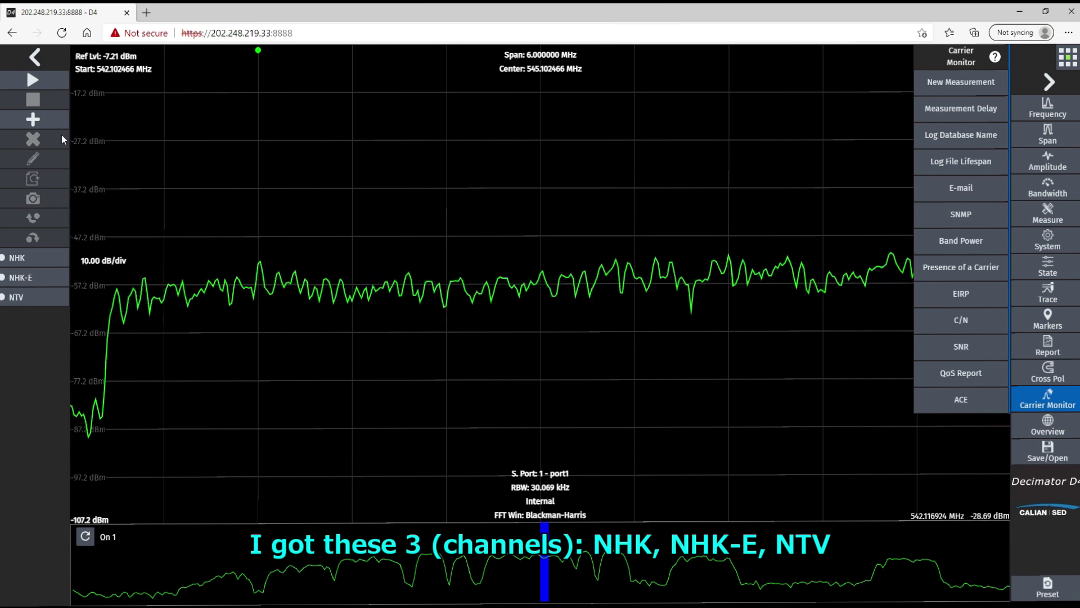
- Start monitoring NHK, NHK-E and NTV with the toolbar Play button
click(28, 78)
click(29, 79)
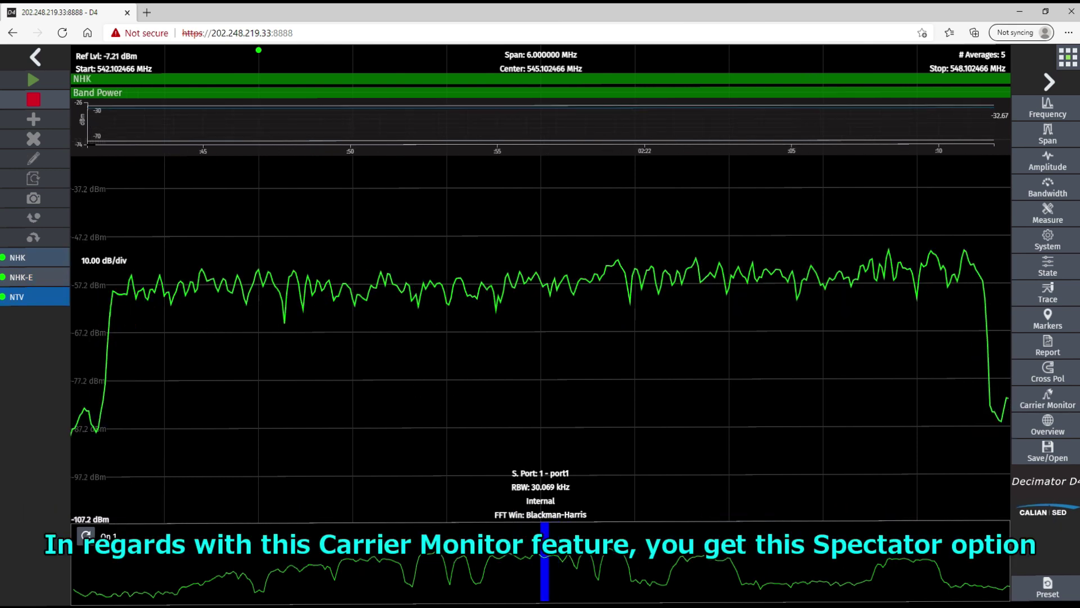
- Switch to the Spectator view and add all three measurements as monitor panels
click(1068, 57)
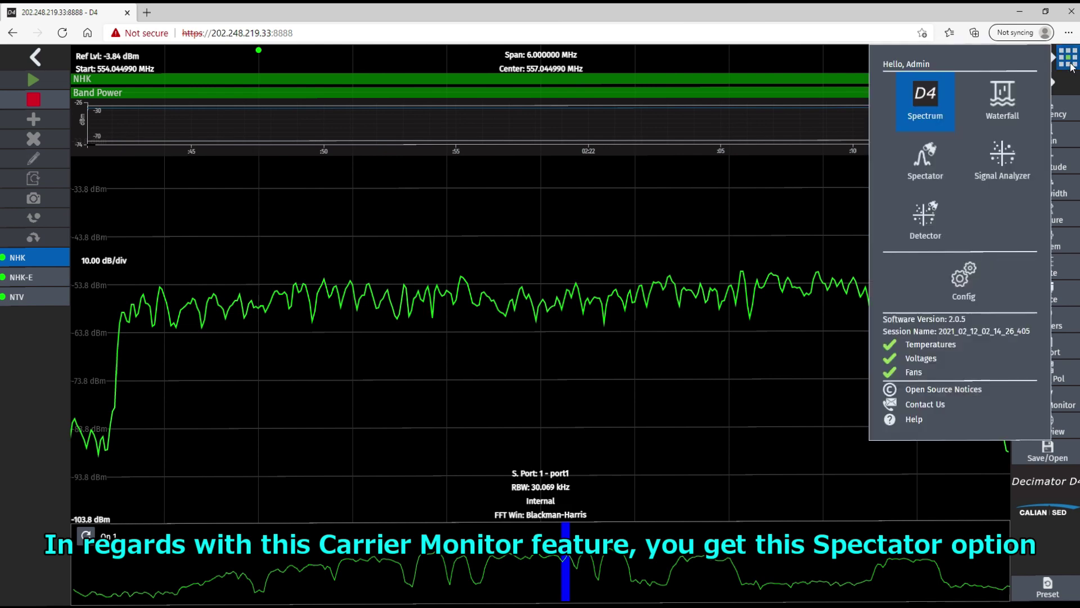
click(926, 168)
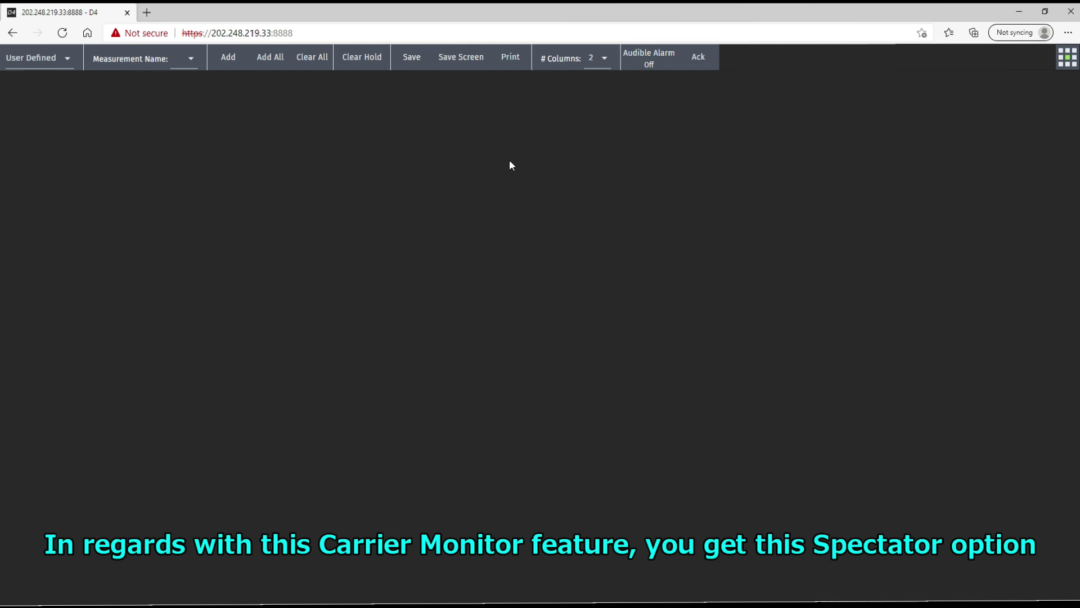
click(277, 62)
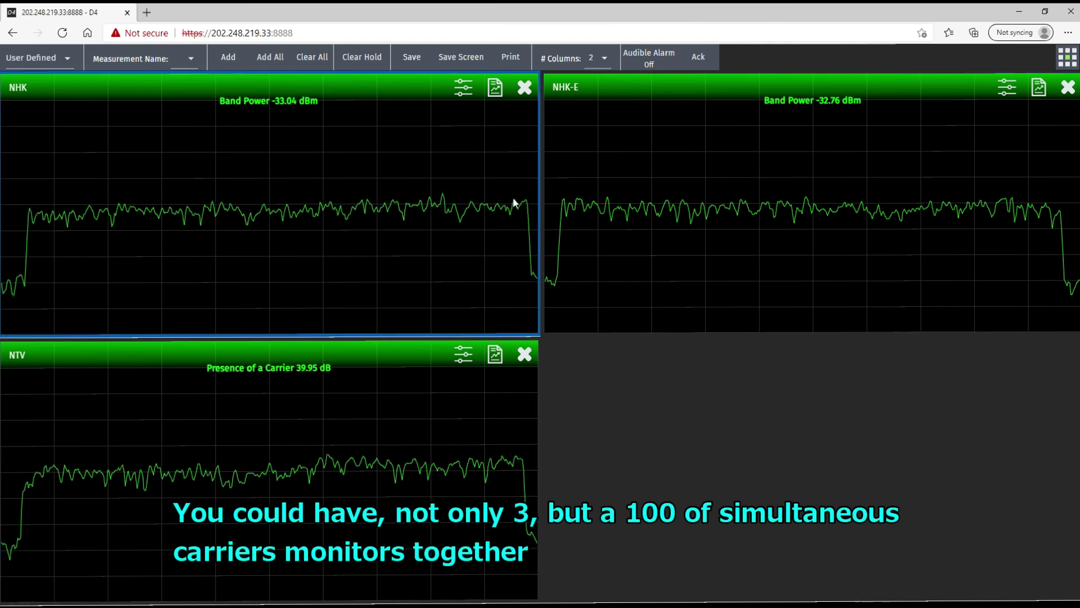
click(495, 90)
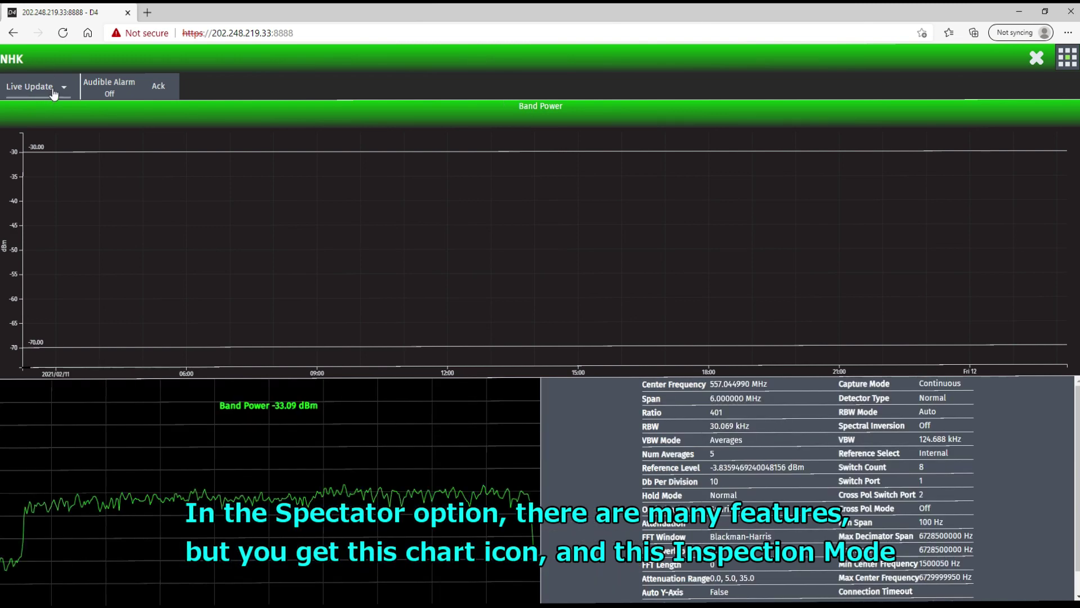
click(51, 92)
click(45, 115)
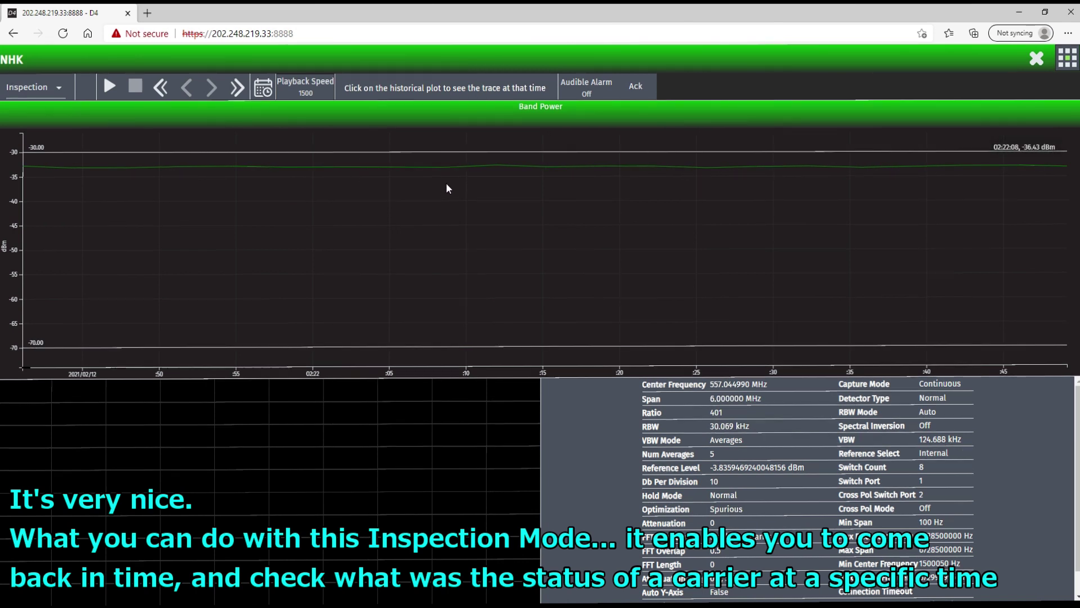
click(165, 173)
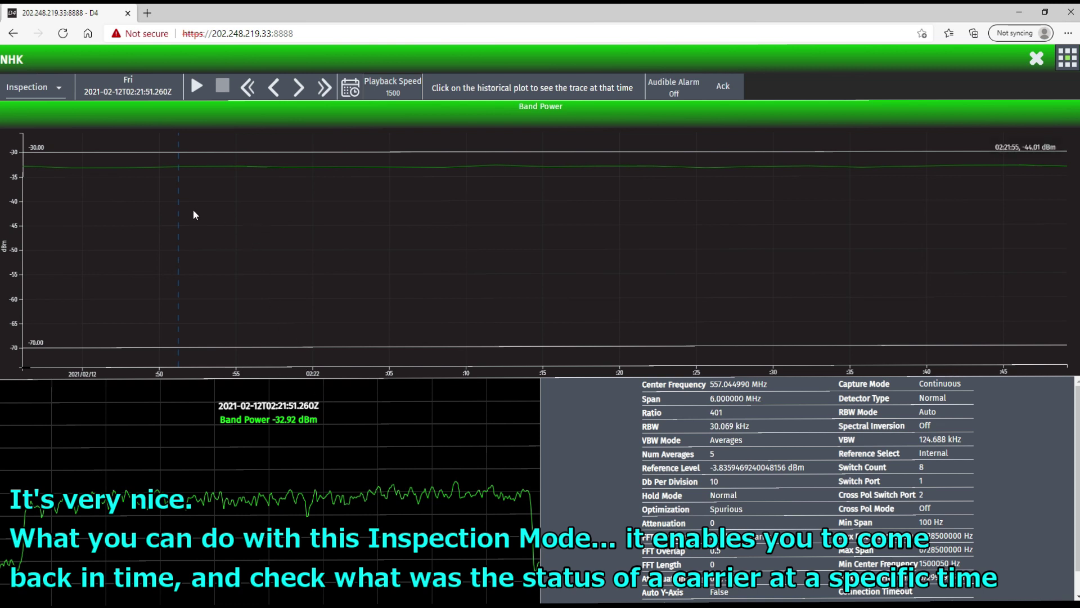
click(115, 168)
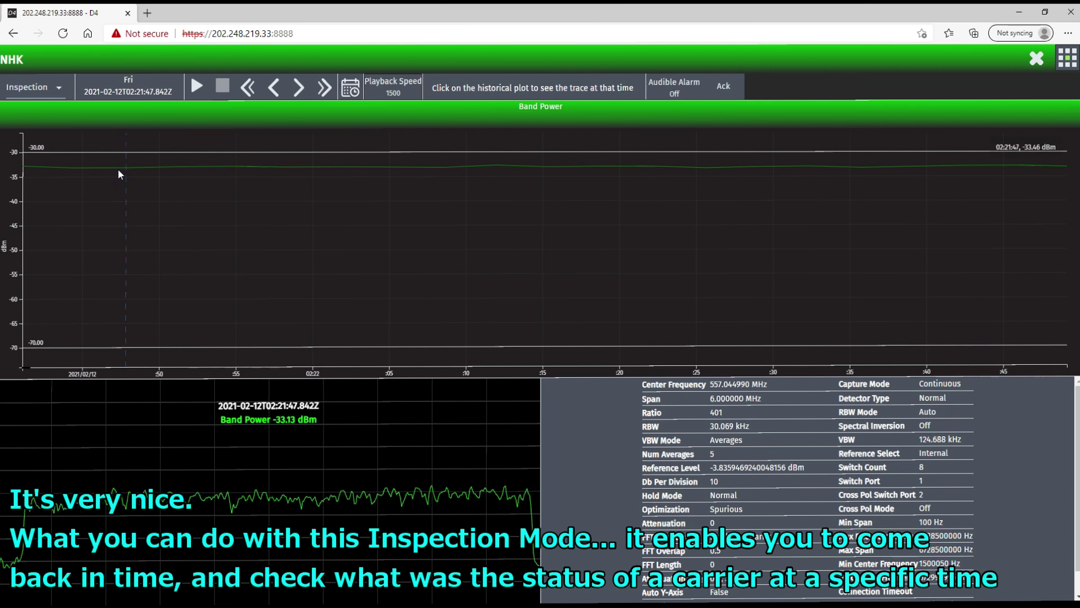
click(201, 86)
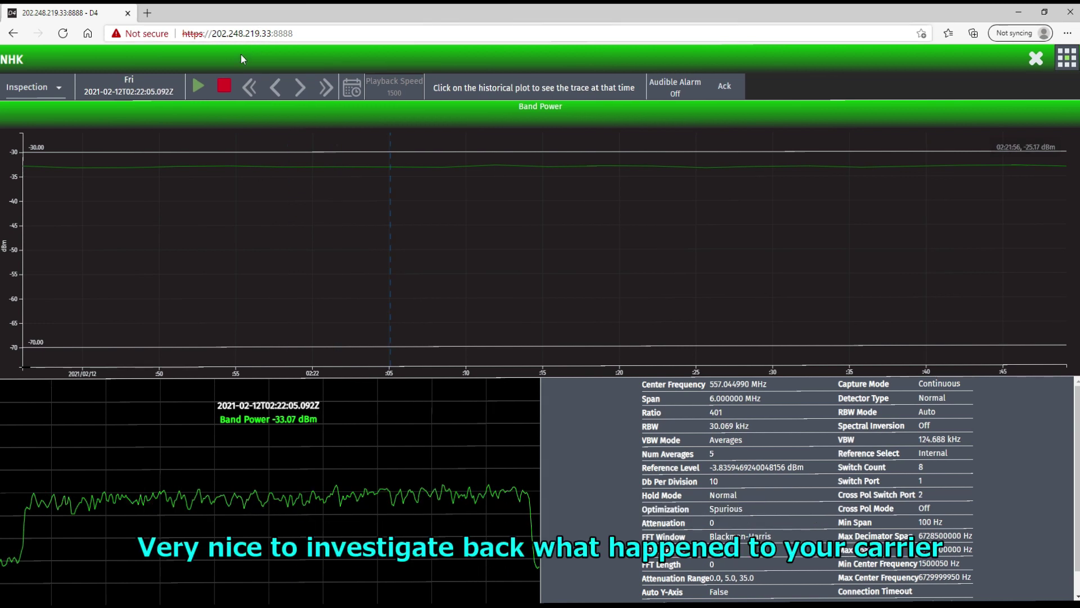
click(226, 88)
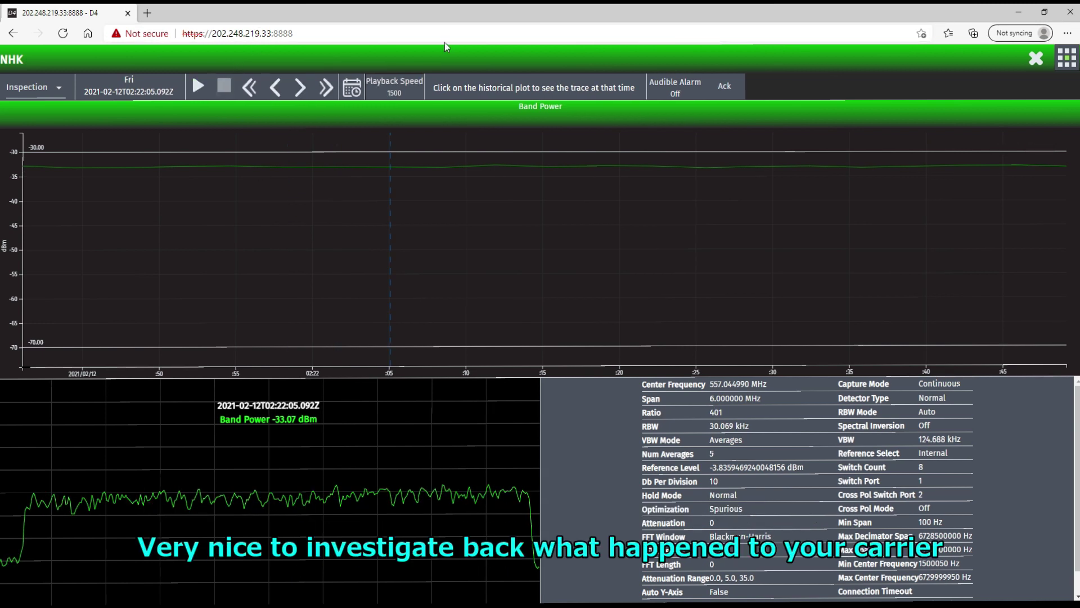
click(1036, 58)
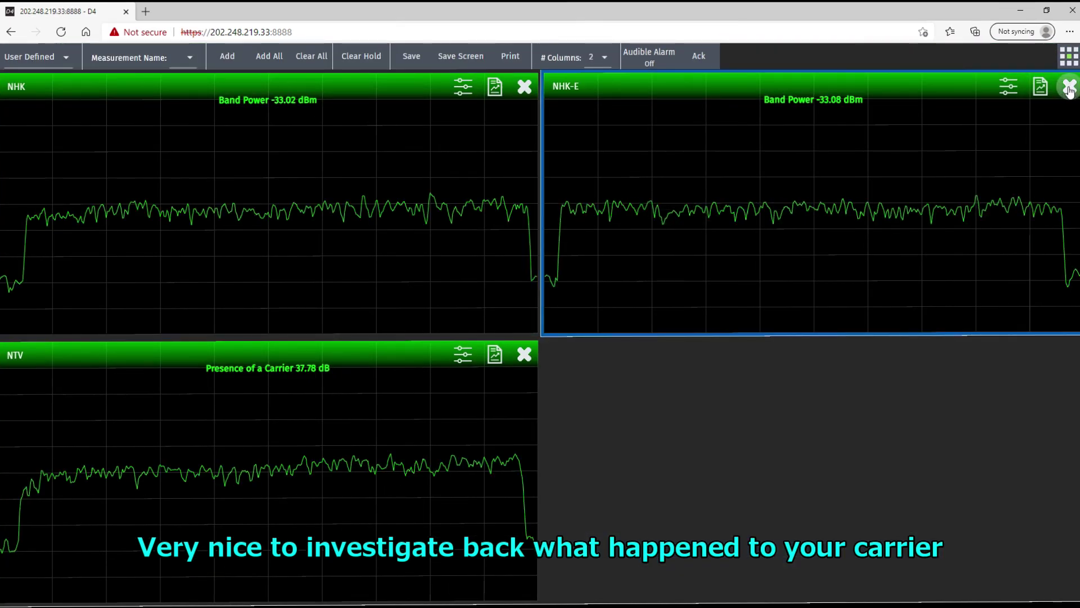
- Return from the app list to the main Spectrum view
click(1070, 56)
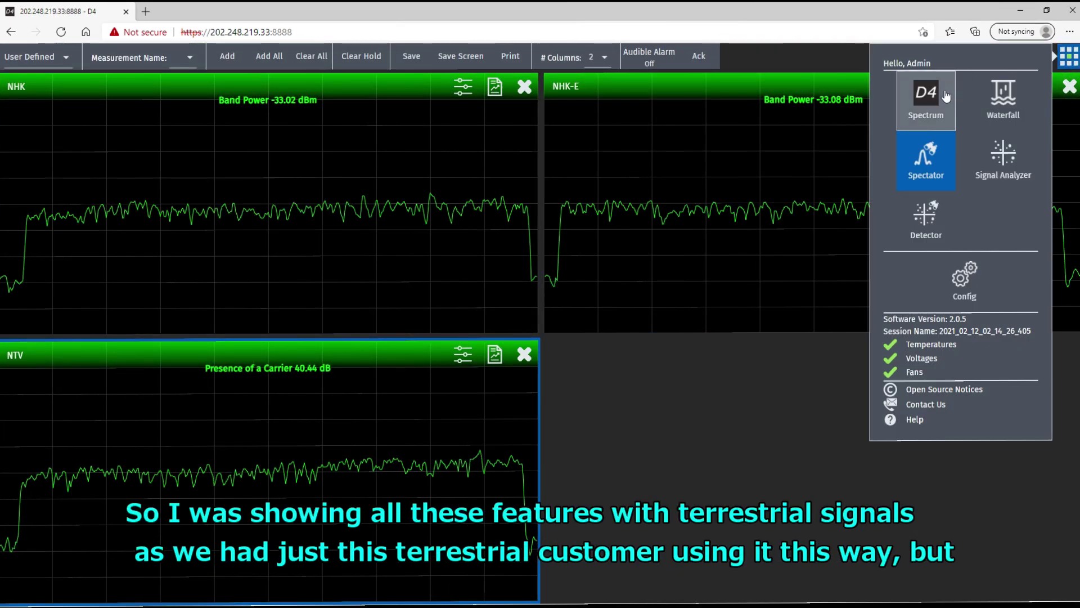
click(948, 79)
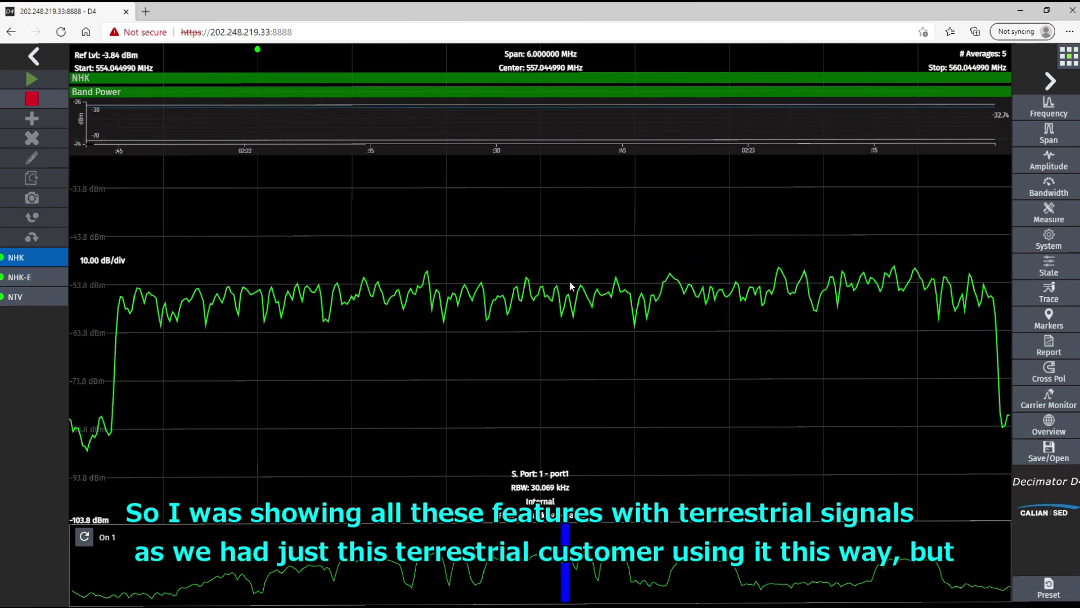
click(407, 32)
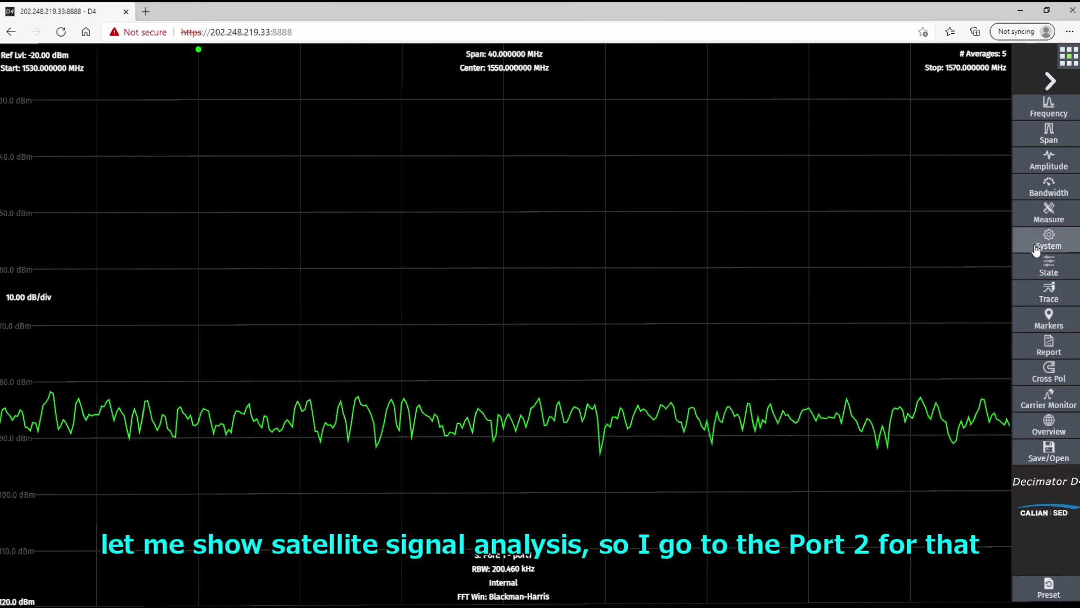
- Switch the System input port to 2 - port2 for the 1530–1570 MHz band
click(1038, 247)
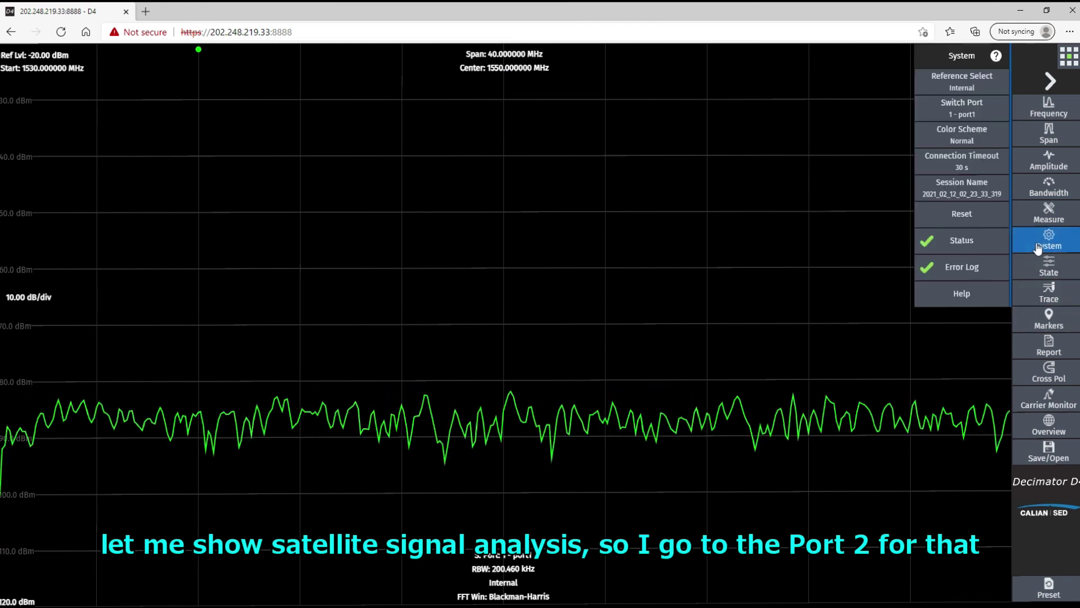
click(983, 107)
click(865, 134)
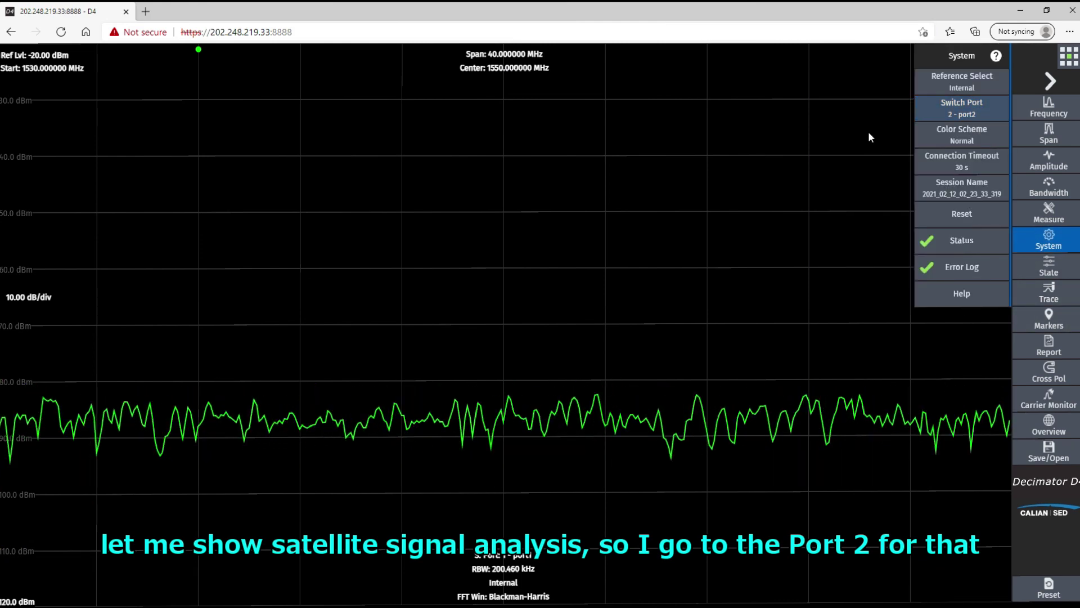
click(805, 177)
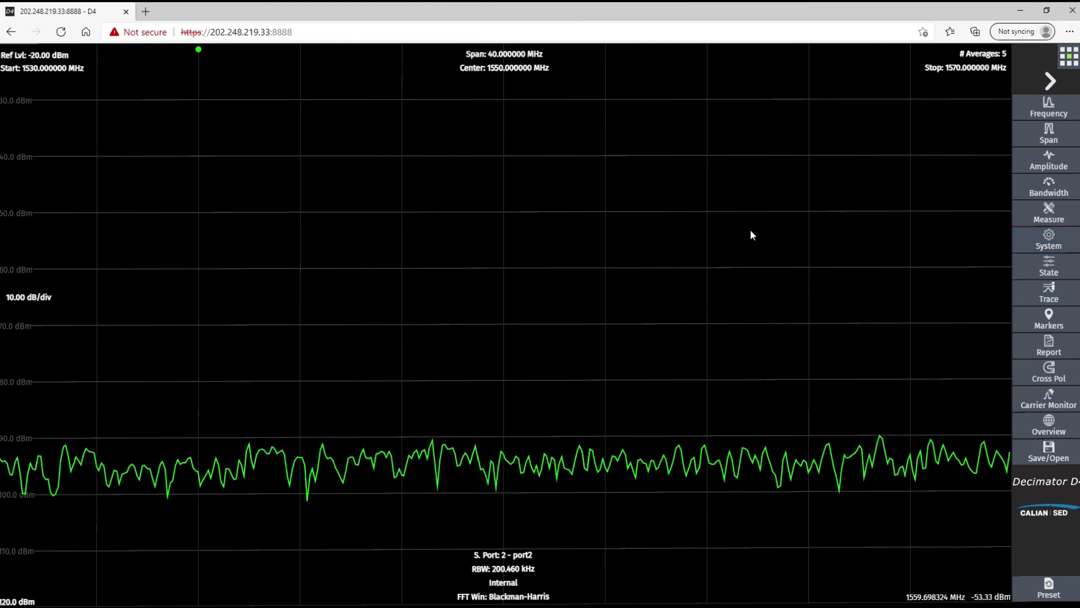
click(1058, 433)
click(963, 82)
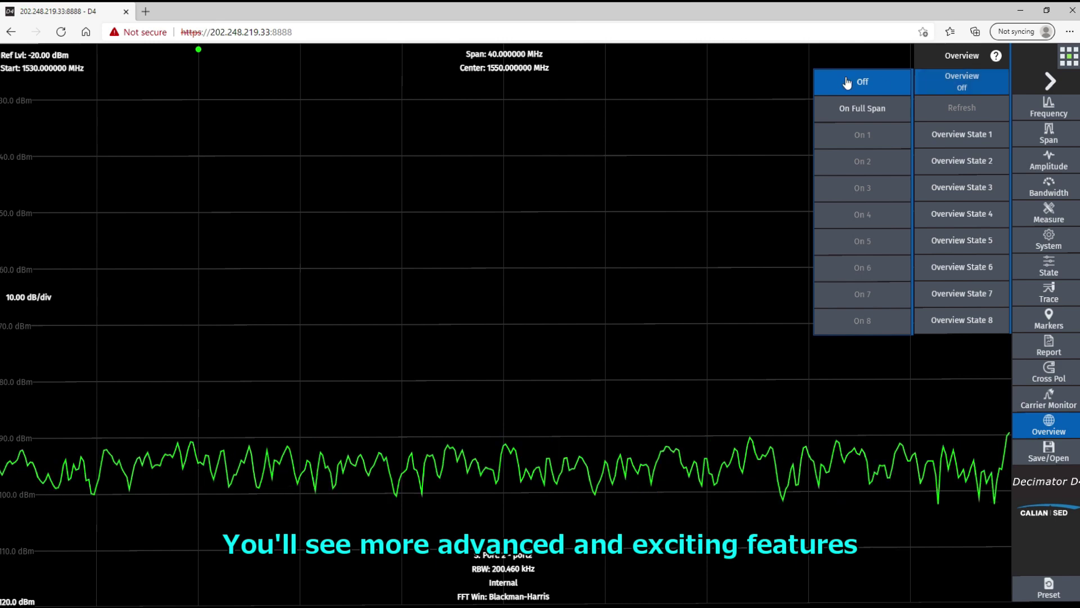
- Turn Overview to On Full Span and zoom to a 128.09 MHz span around the 965 MHz carrier
click(843, 116)
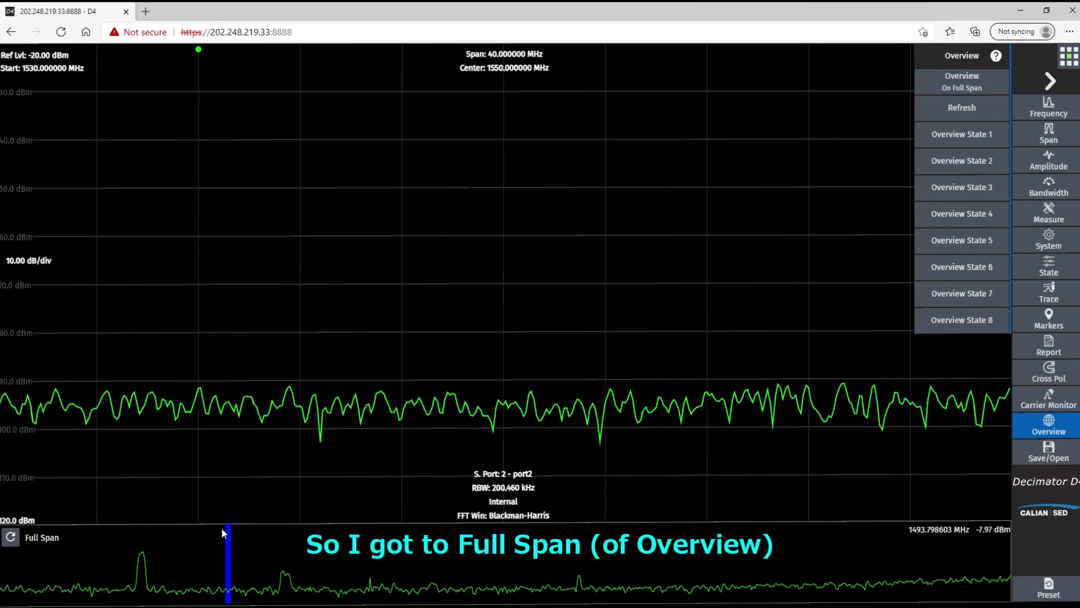
click(194, 563)
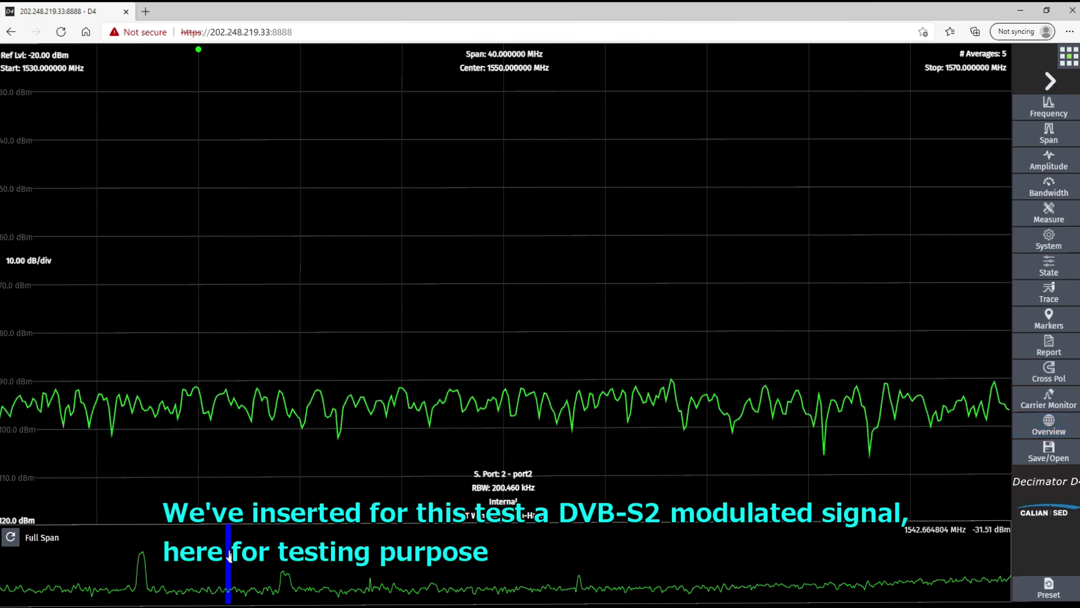
click(159, 560)
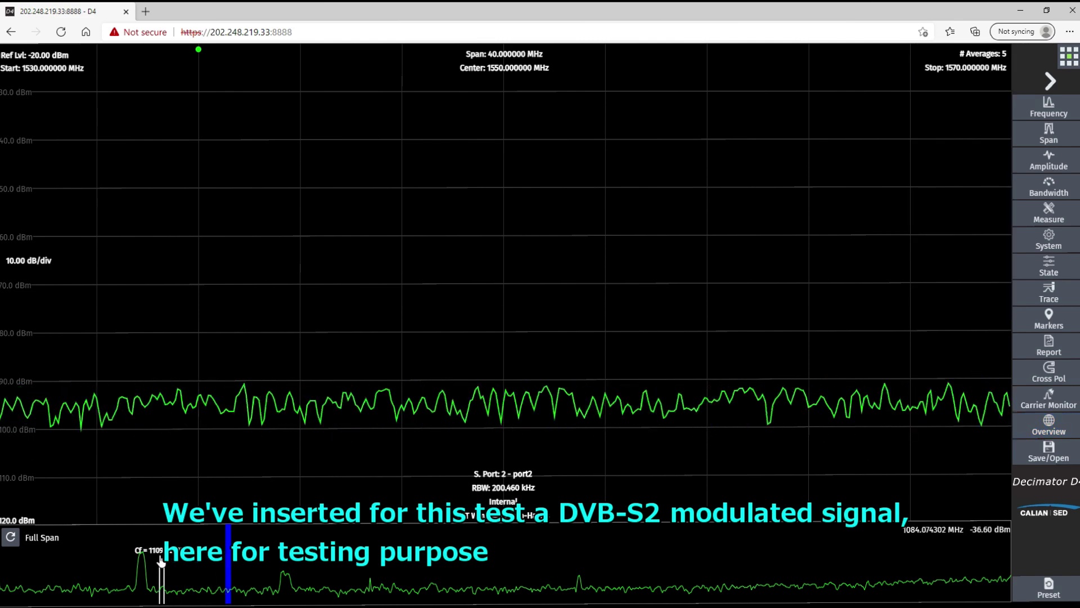
drag(159, 560, 132, 570)
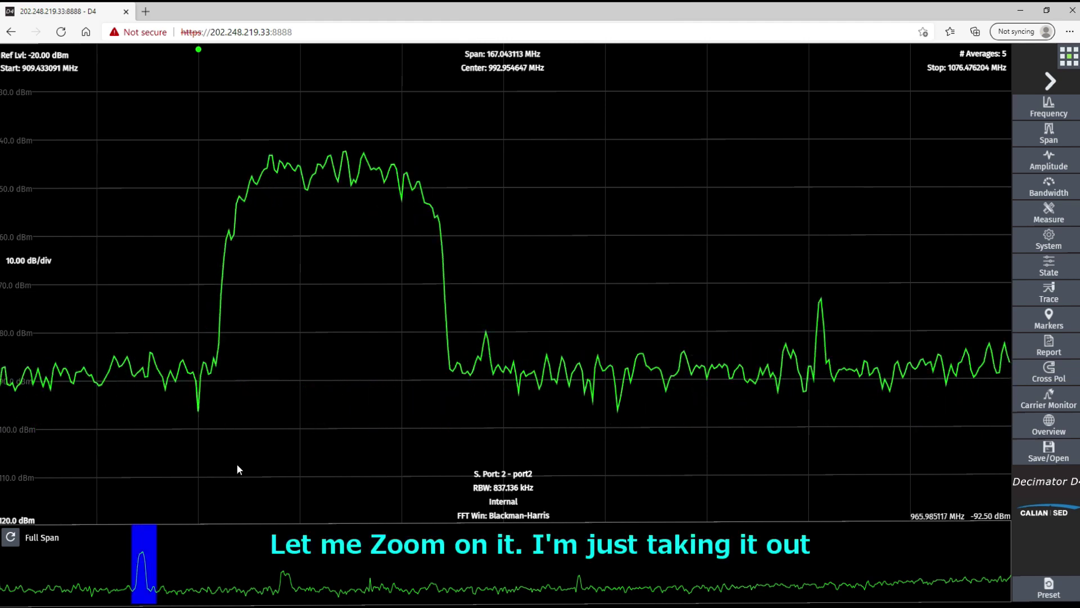
drag(156, 543, 151, 546)
drag(436, 310, 504, 304)
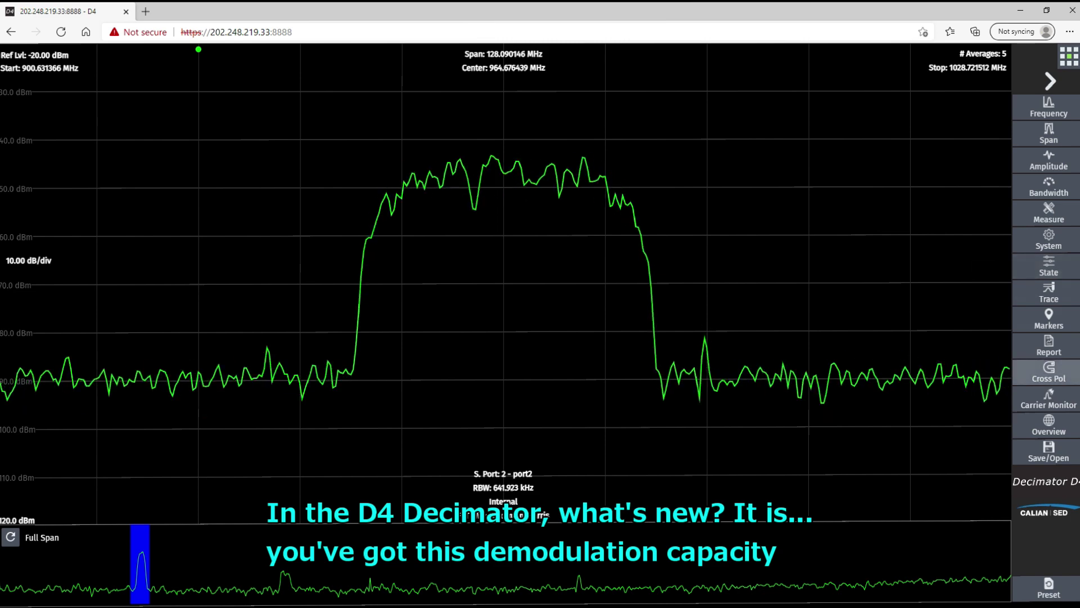
click(1074, 56)
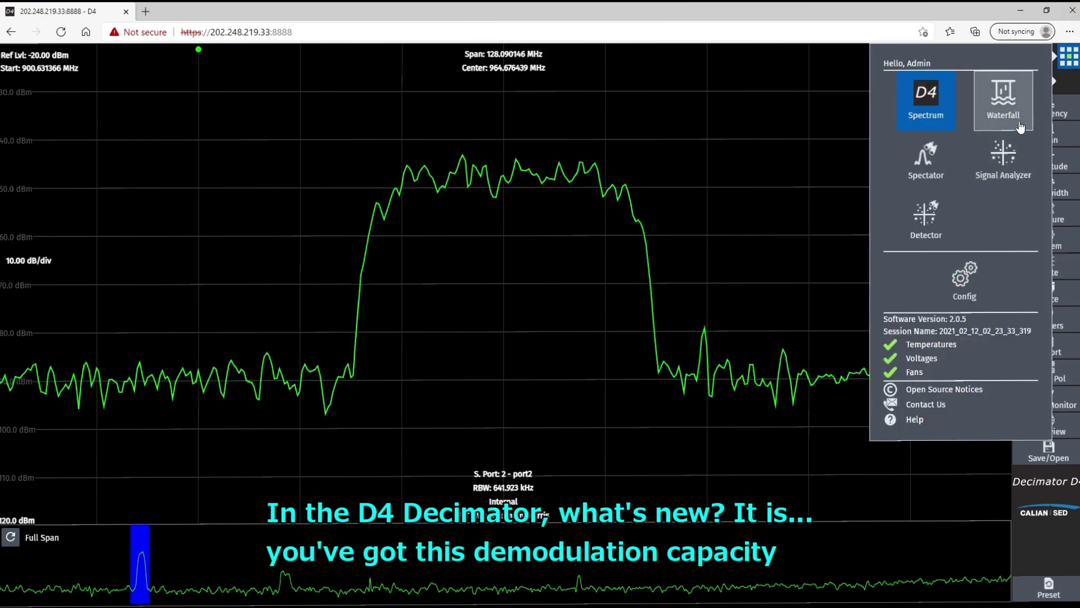
- Launch the Signal Analyzer and set its center frequency to 965.676439 MHz
click(1012, 165)
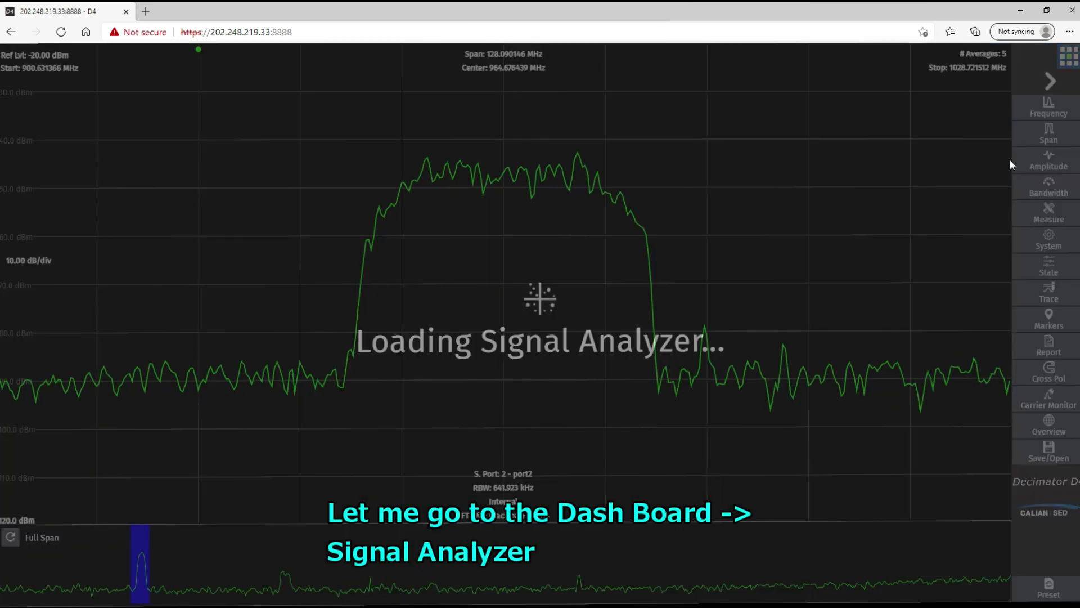
click(1034, 144)
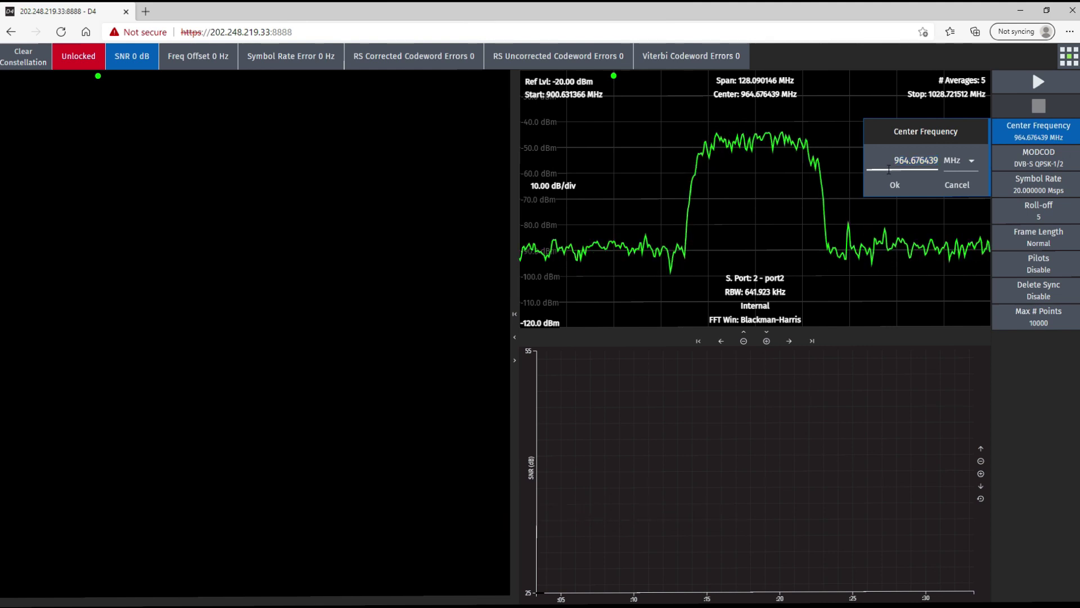
drag(880, 167, 908, 169)
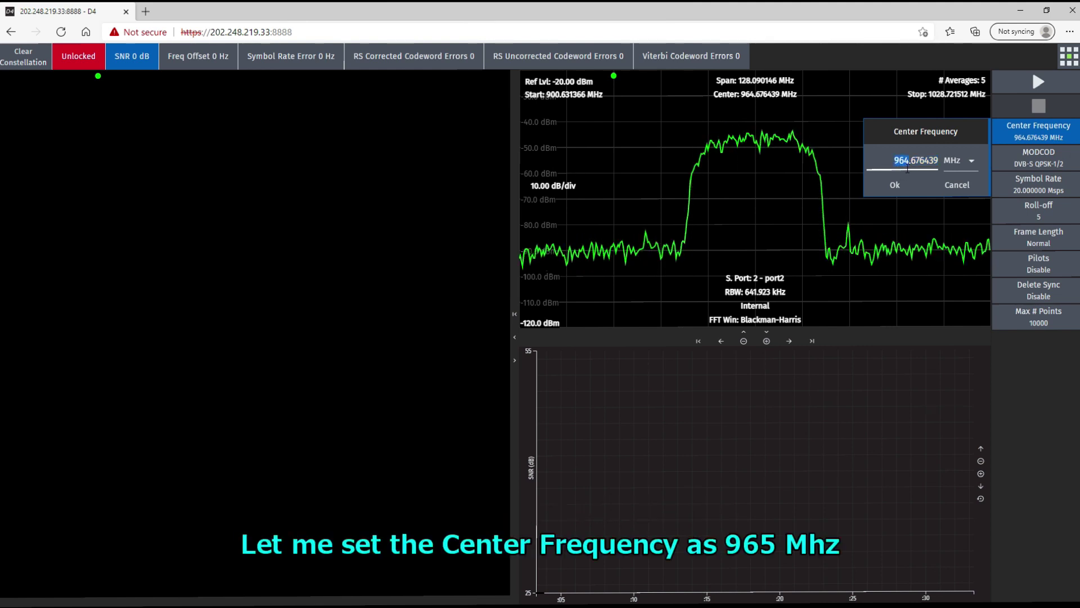
text(965)
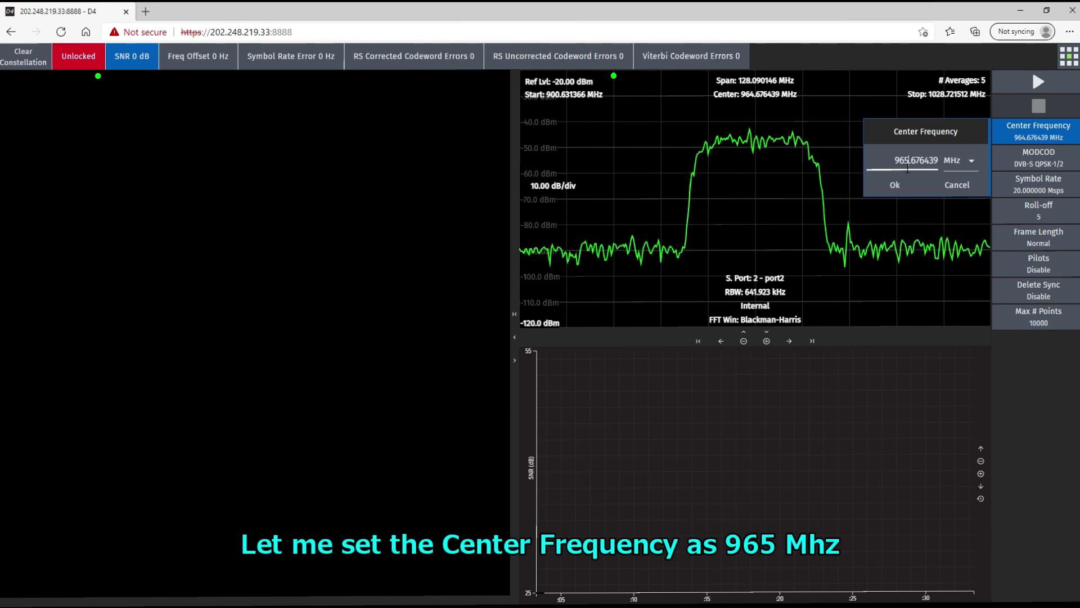
click(908, 188)
- Set MODCOD to DVB-S2 QPSK-1/3, symbol rate to 27.5 Msps and frame length to Short
click(1034, 160)
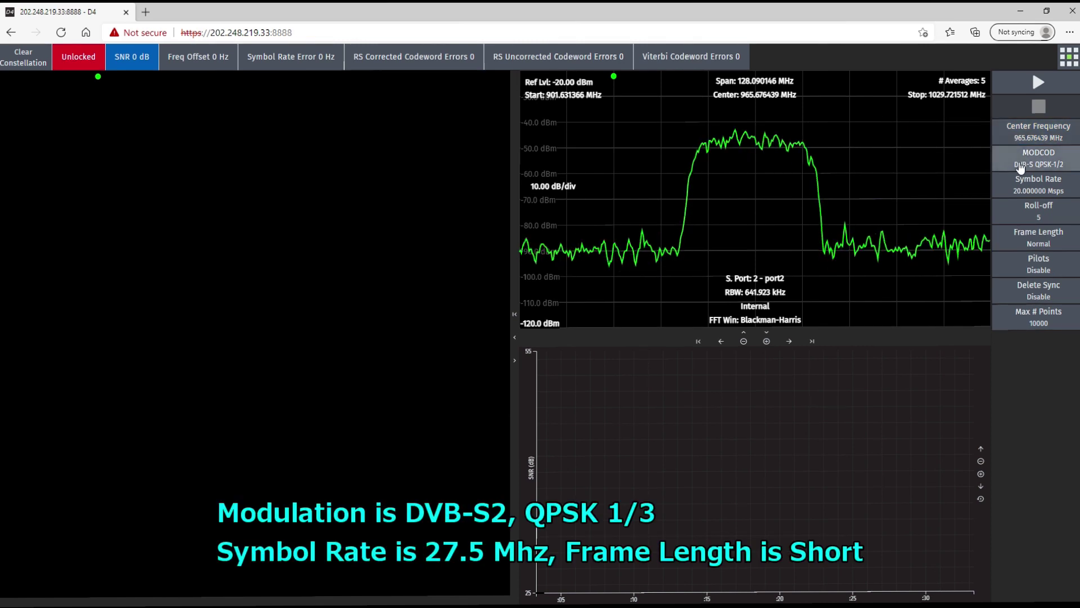
click(901, 186)
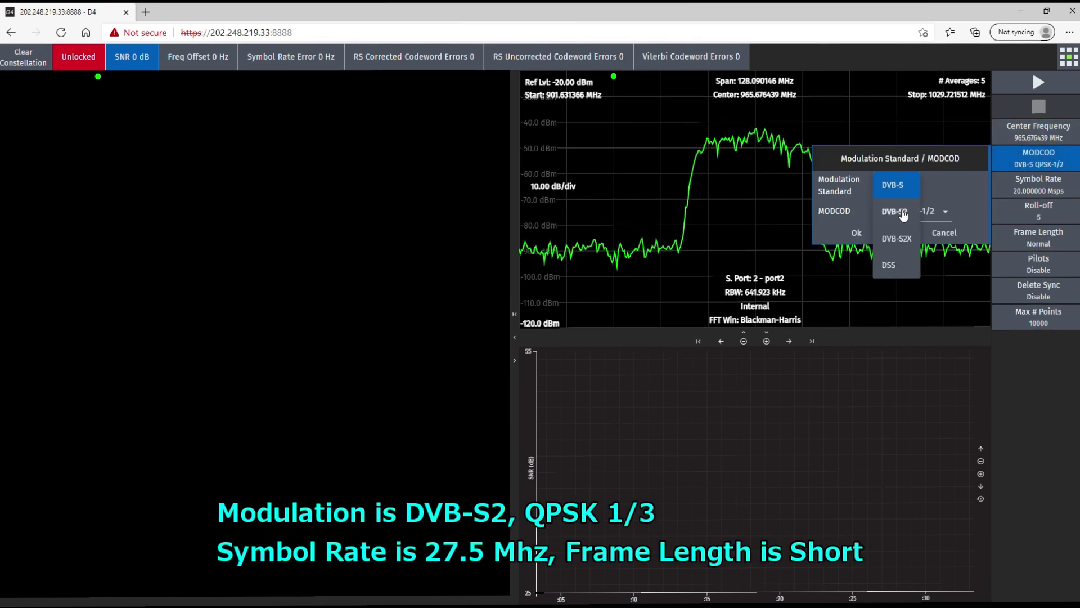
click(895, 221)
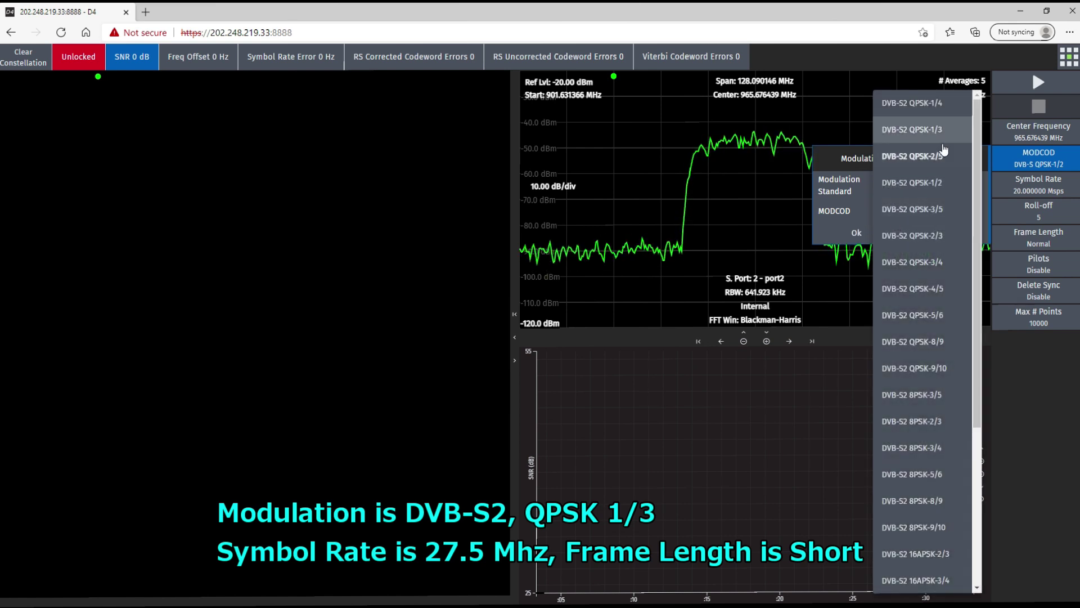
click(937, 130)
click(855, 232)
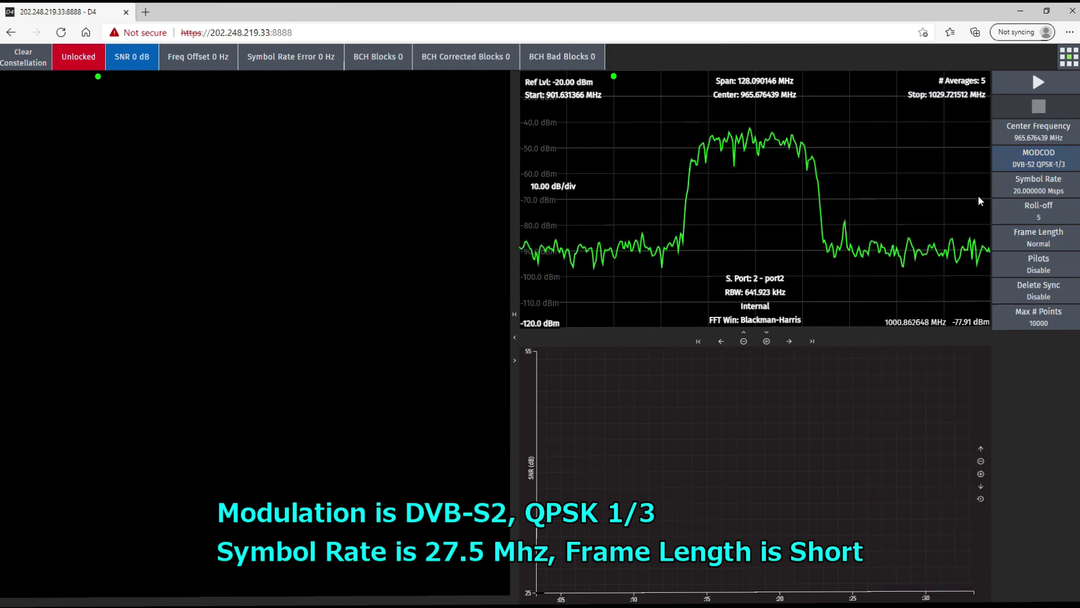
click(1039, 185)
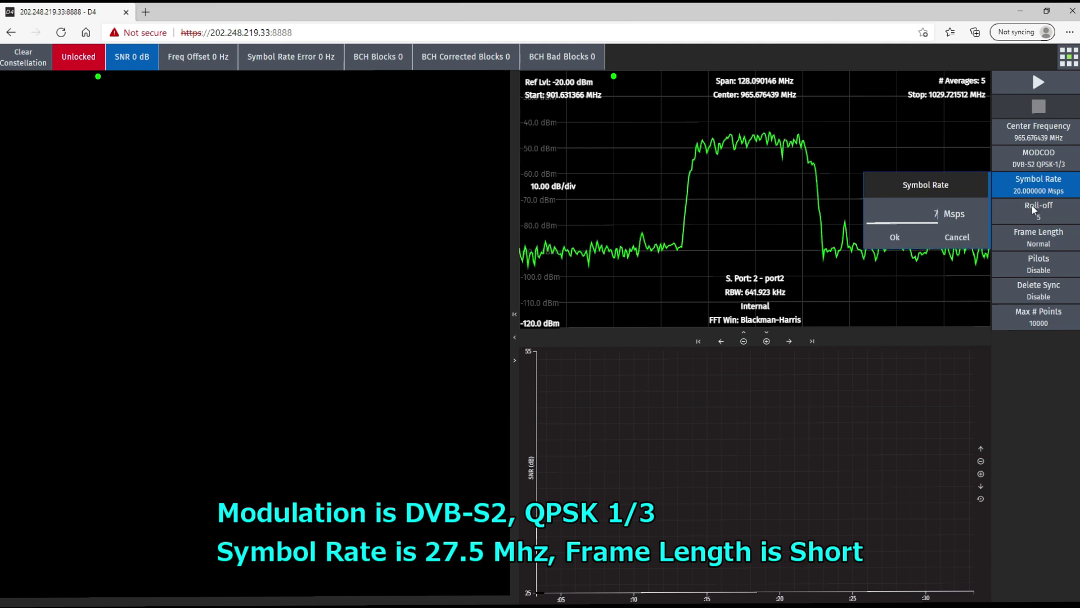
key(BackSpace)
text(2)
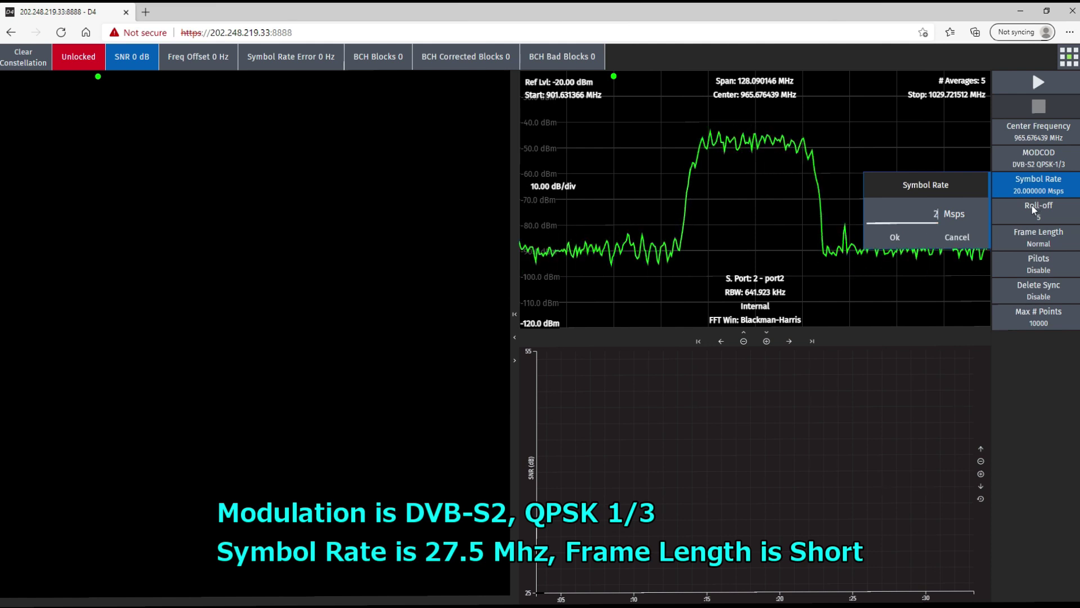
text(7.5)
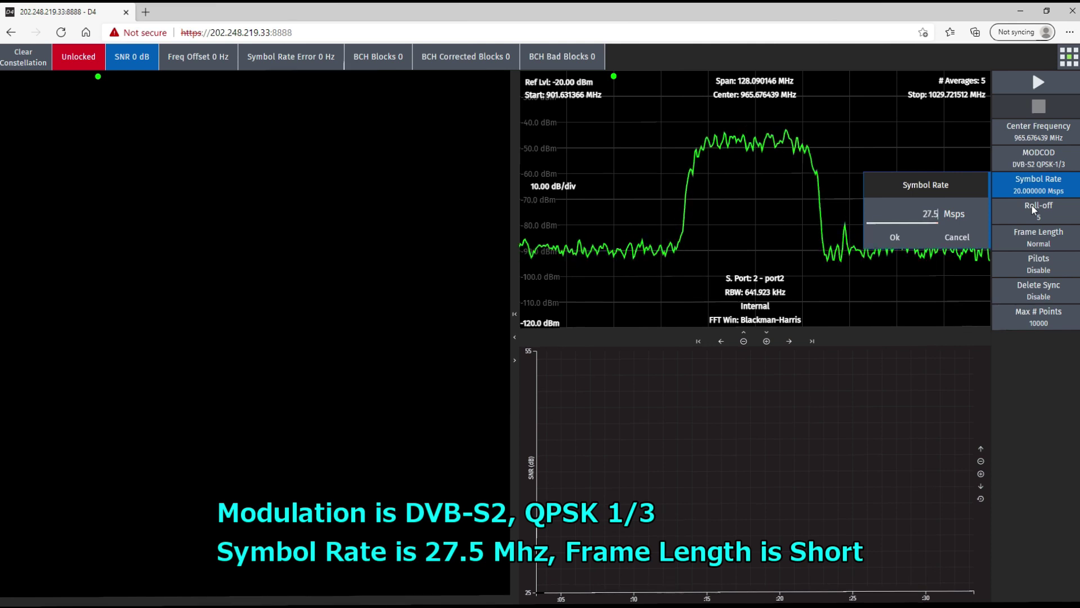
click(914, 245)
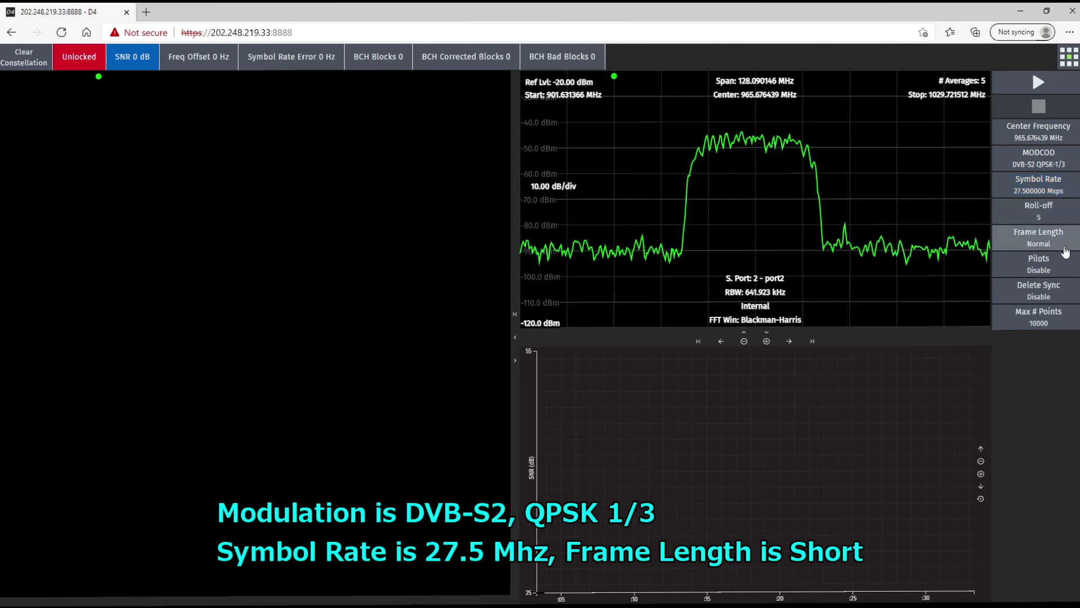
click(1050, 247)
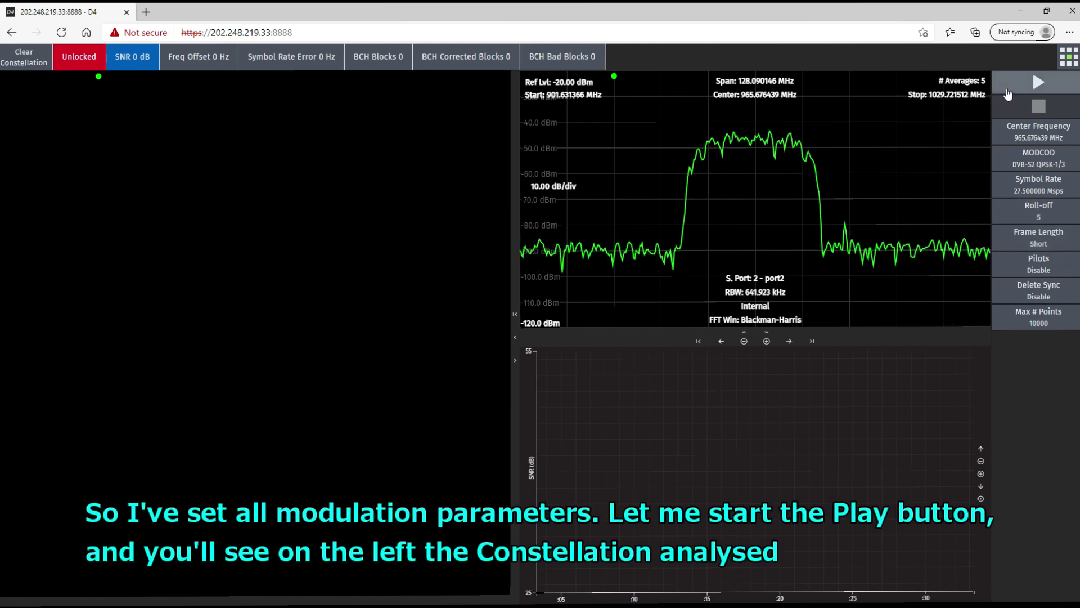
- Start demodulating the carrier and add frequency offset and symbol rate error graphs
click(1035, 83)
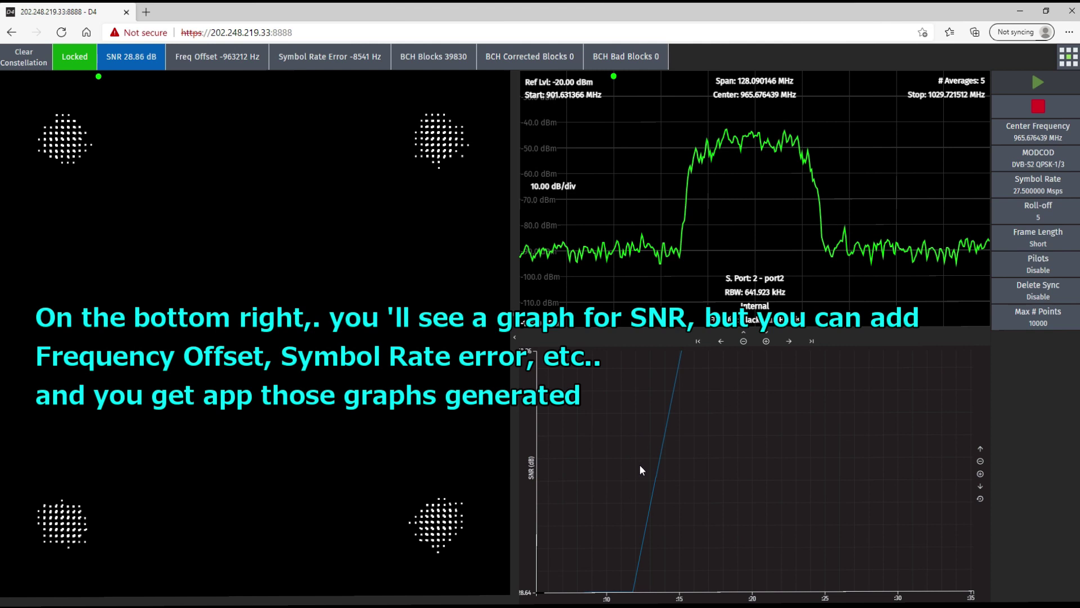
click(206, 63)
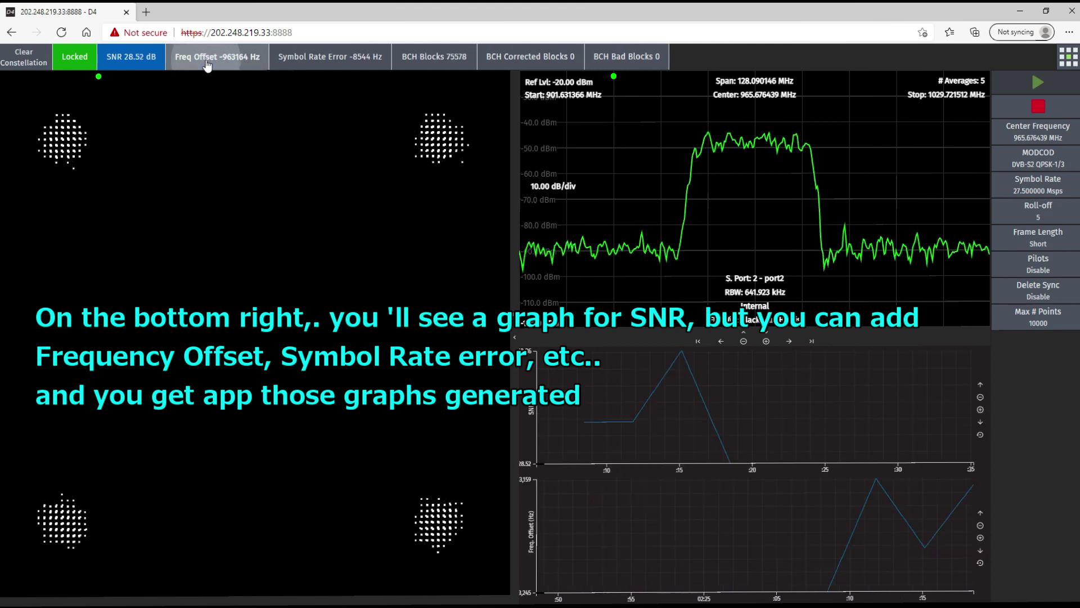
click(344, 63)
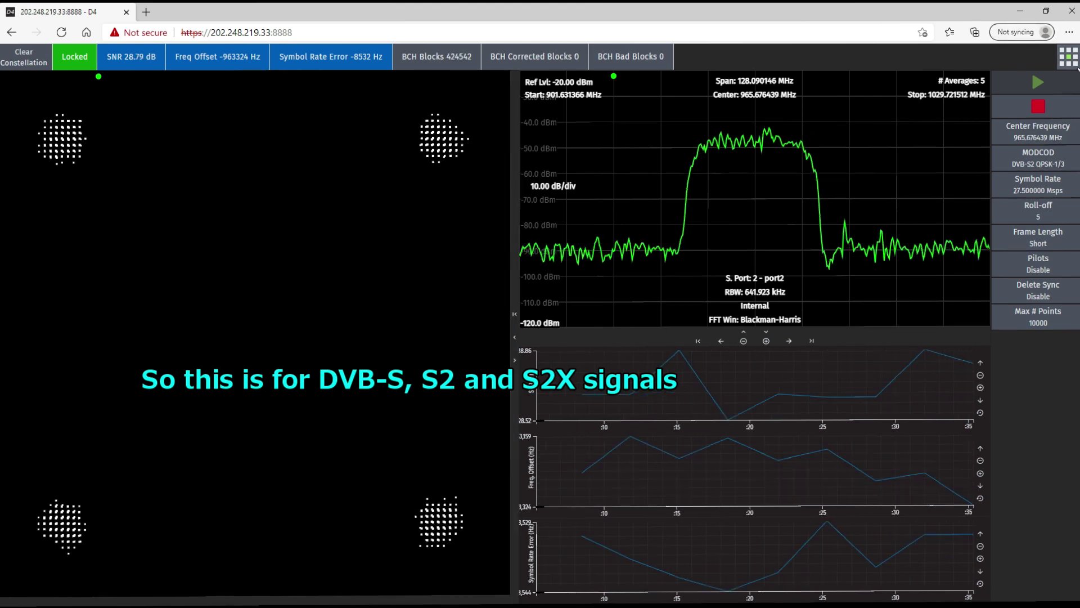
click(1075, 61)
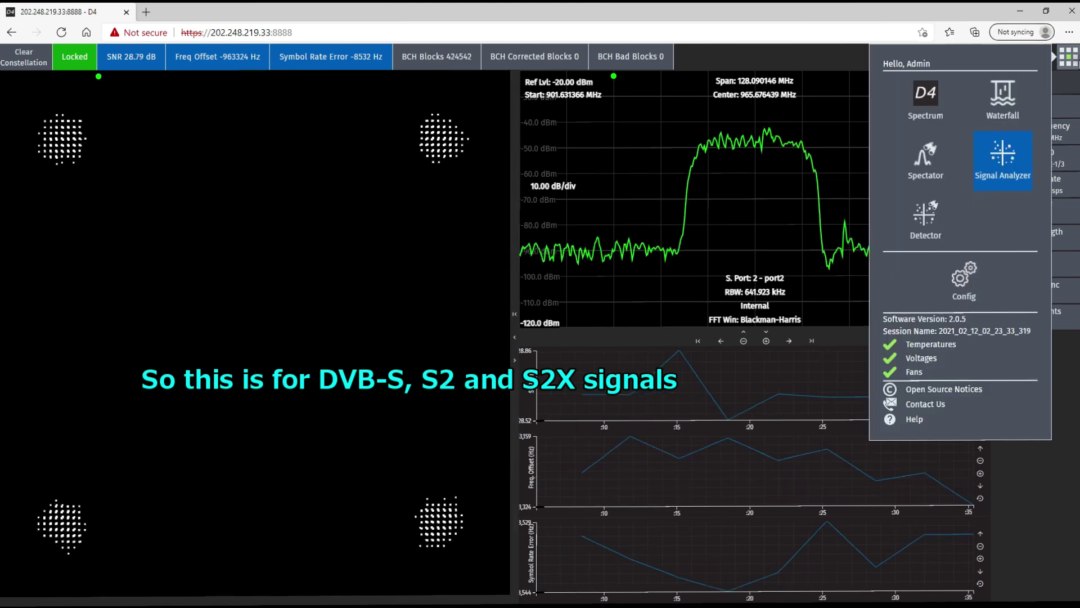
- Open the main spectrum view and review its Frequency, Span, Amplitude and Measure settings
click(932, 103)
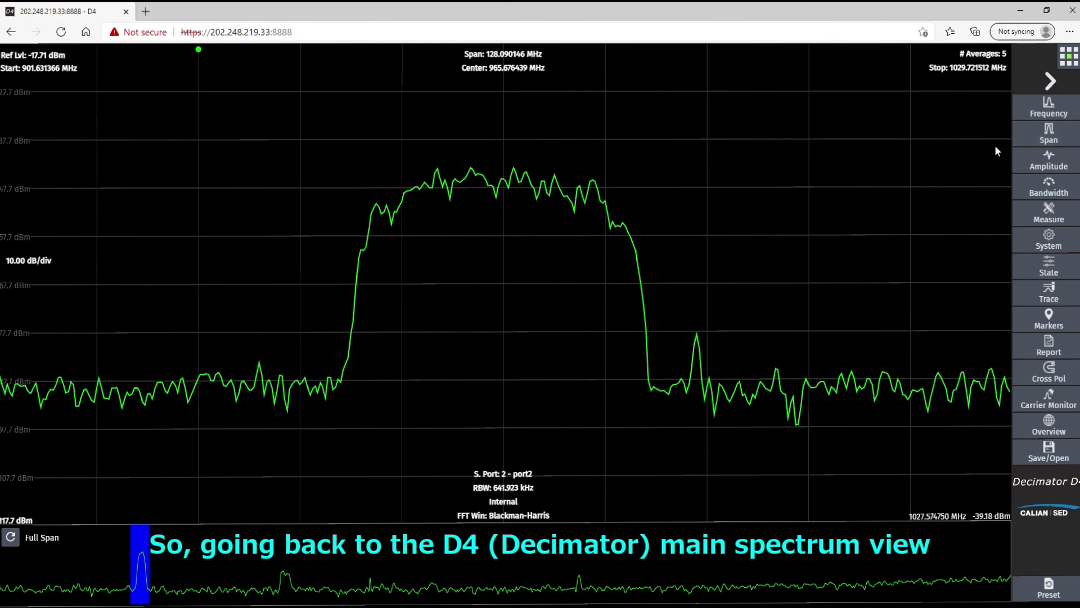
click(1069, 113)
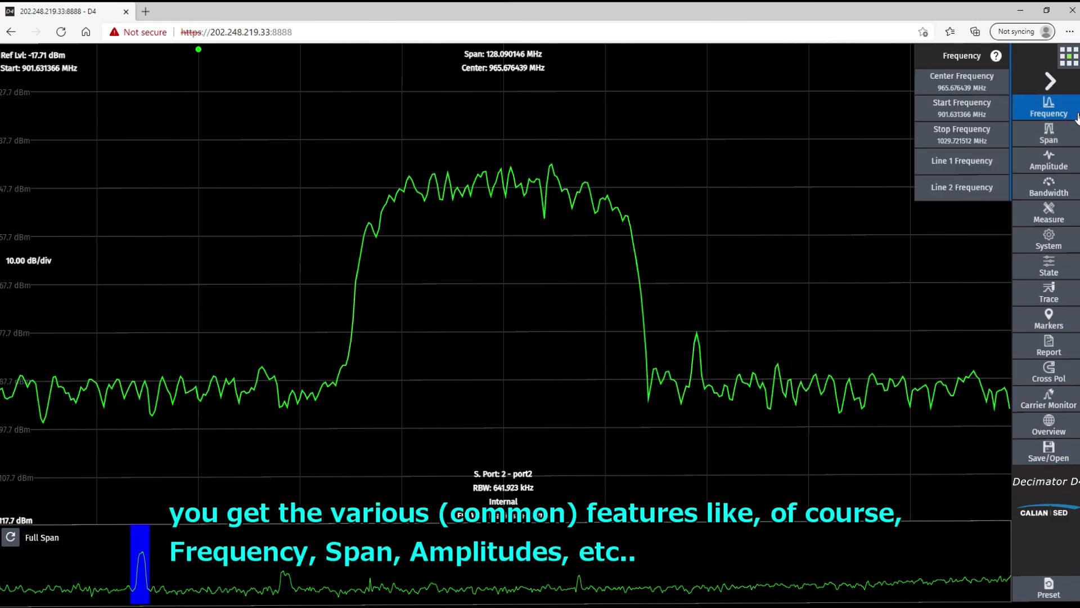
click(1049, 134)
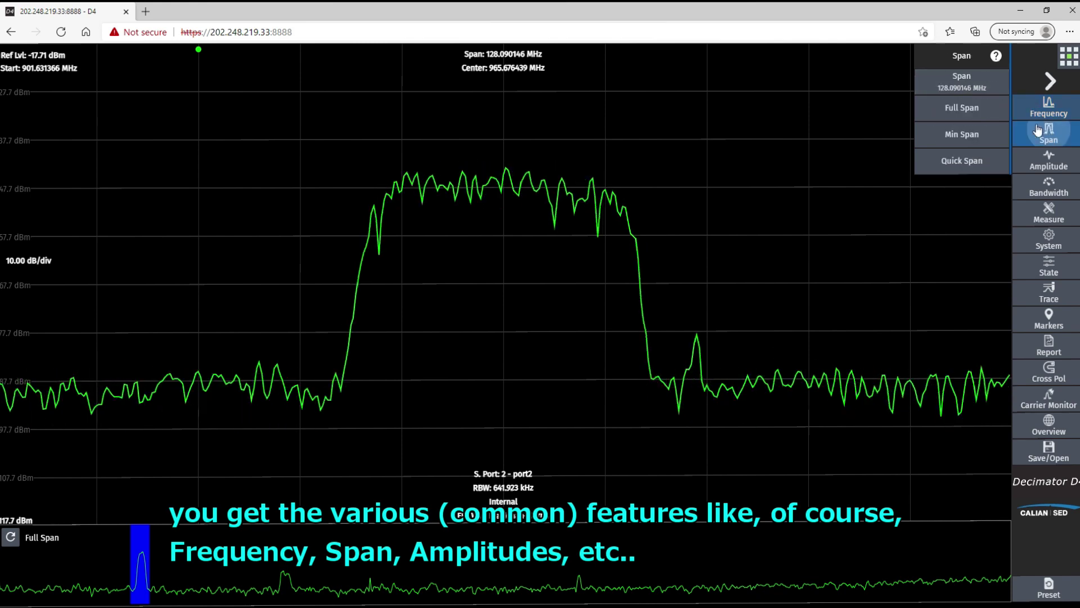
click(1040, 157)
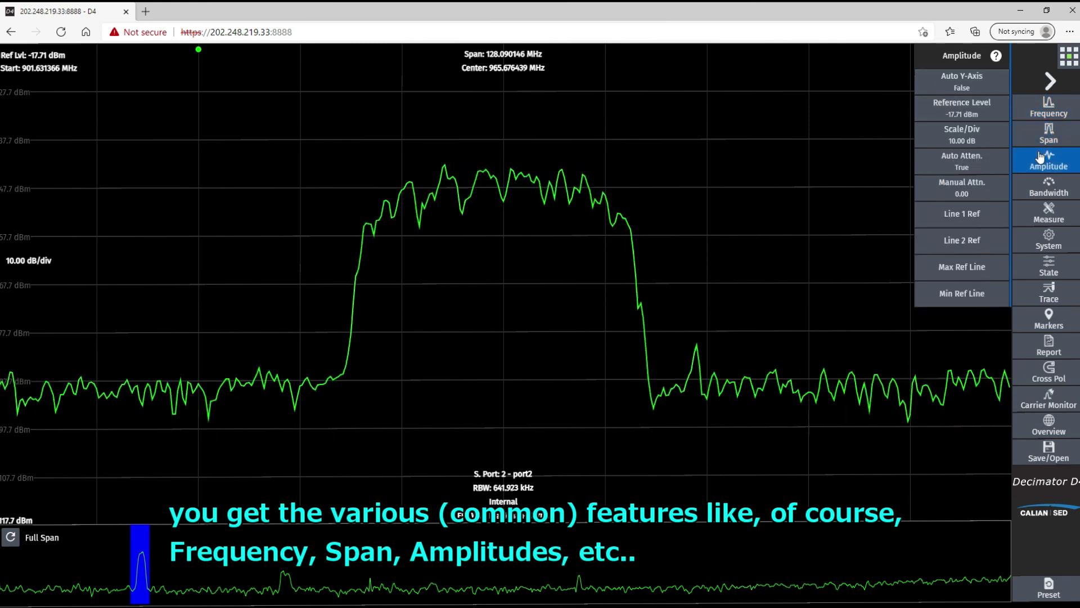
click(1063, 218)
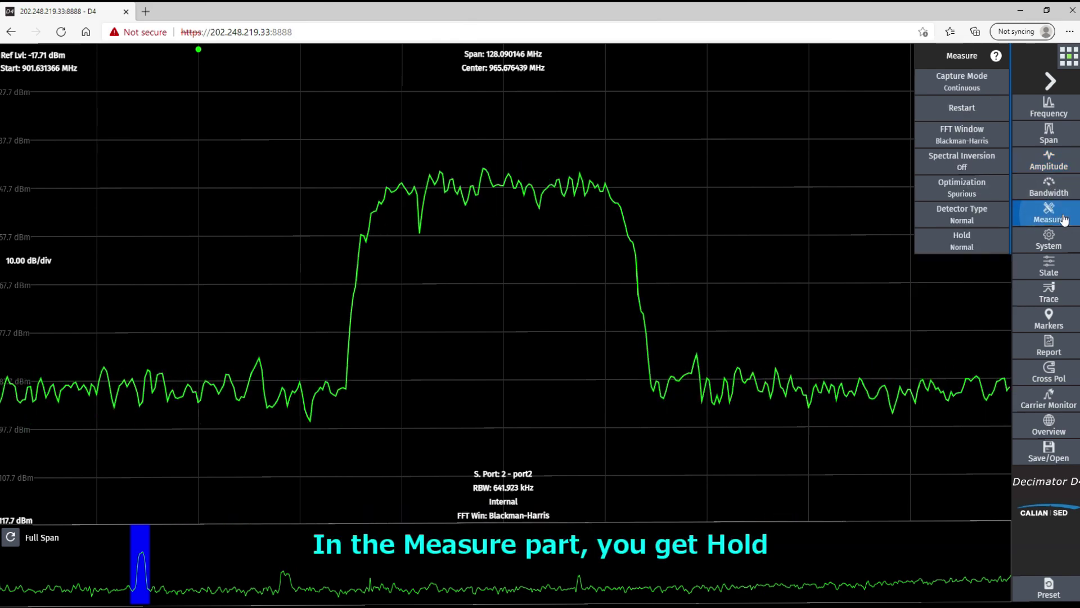
- Show the Min Max Active hold envelope around the carrier, then set Hold back to Normal
click(969, 248)
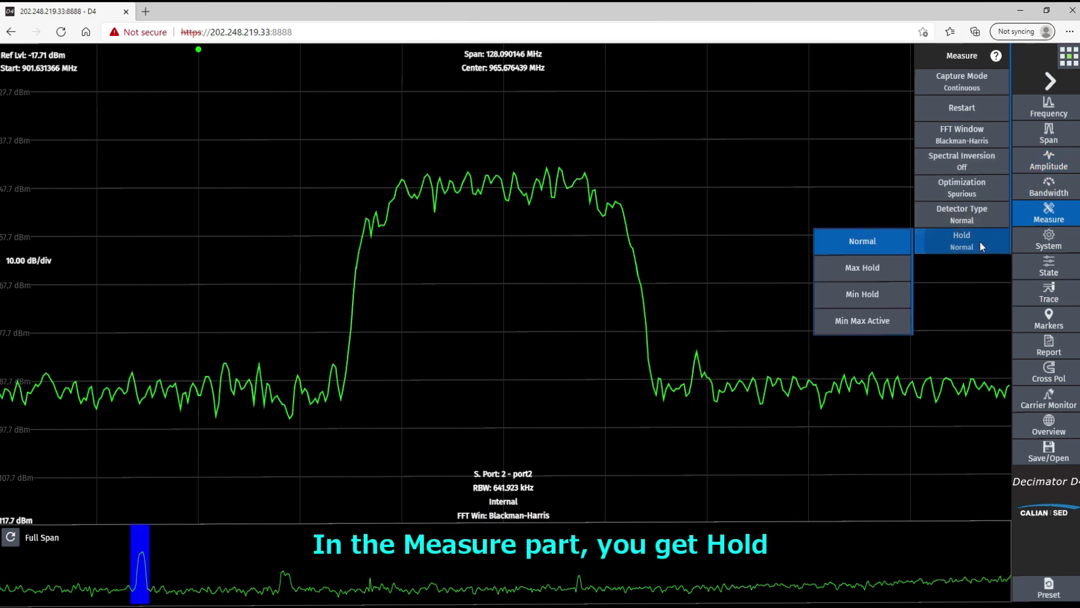
click(870, 322)
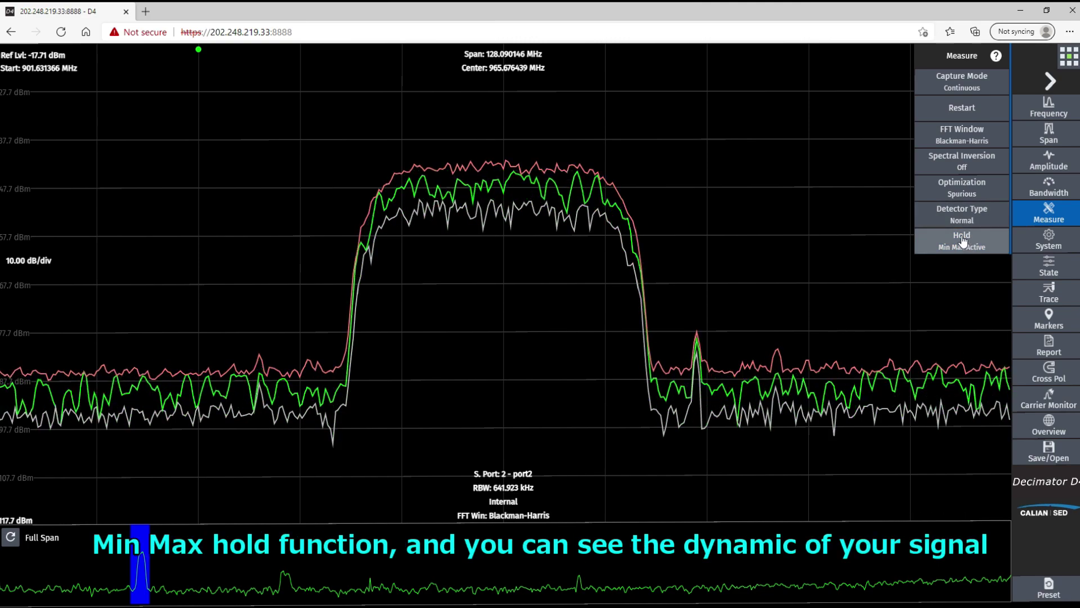
click(866, 241)
click(1034, 218)
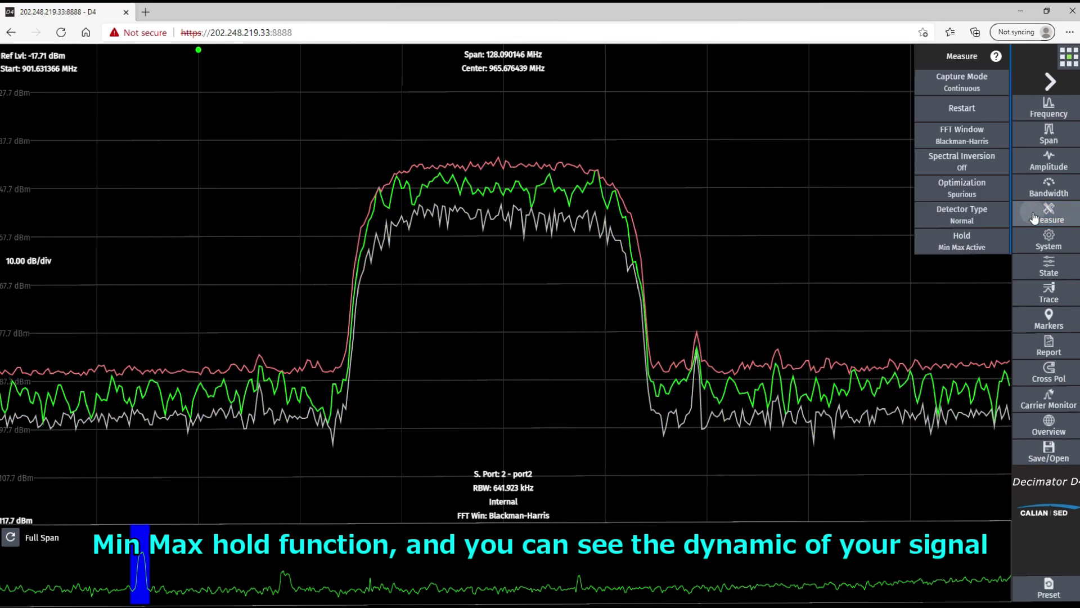
click(986, 243)
click(885, 252)
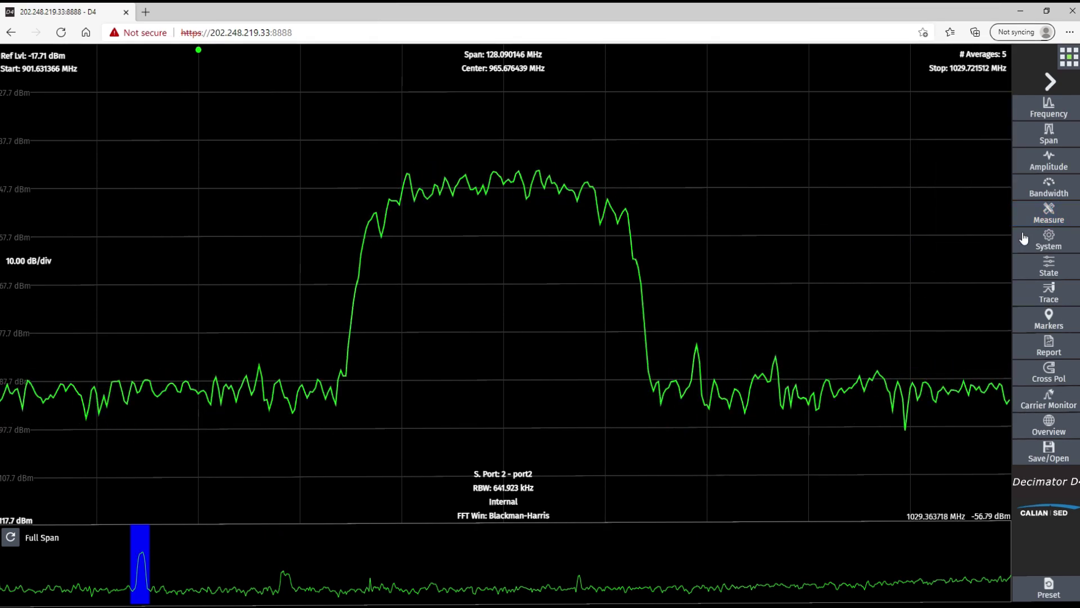
- Capture the current measurement setup into State 1
click(1047, 238)
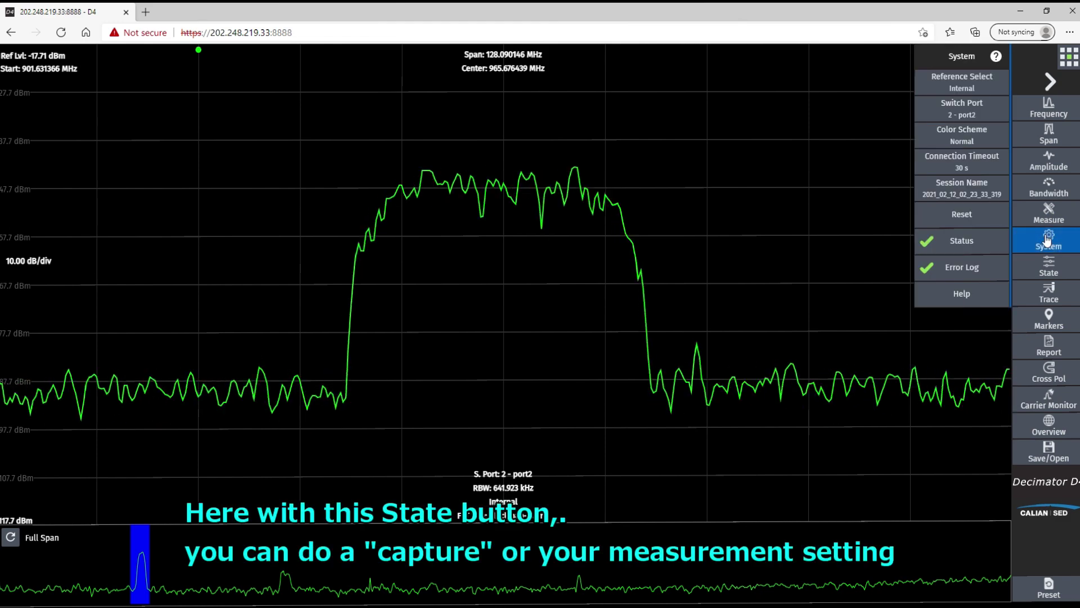
click(1052, 267)
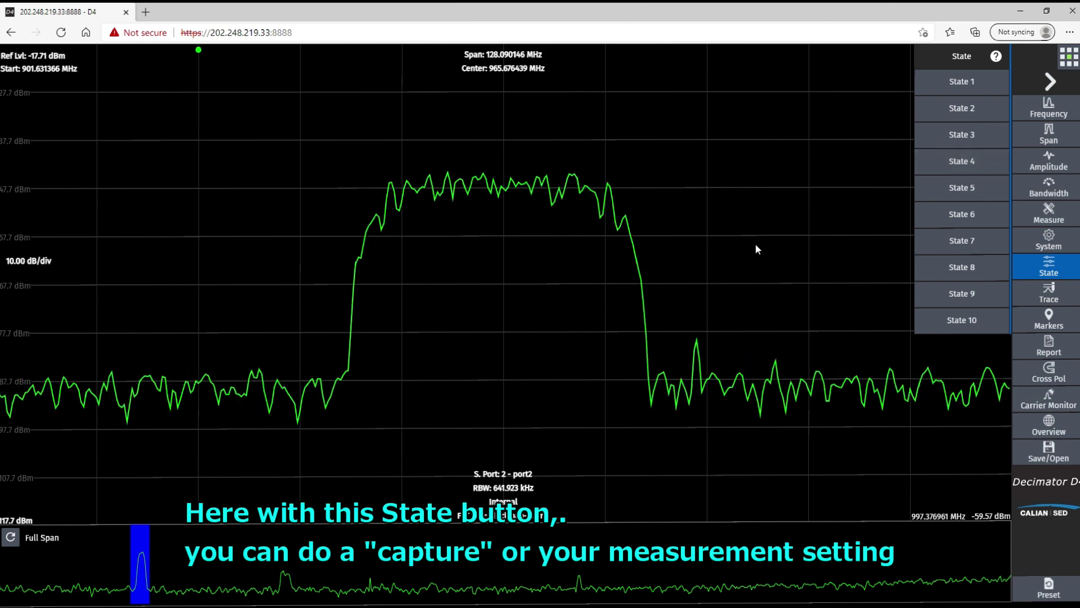
click(996, 77)
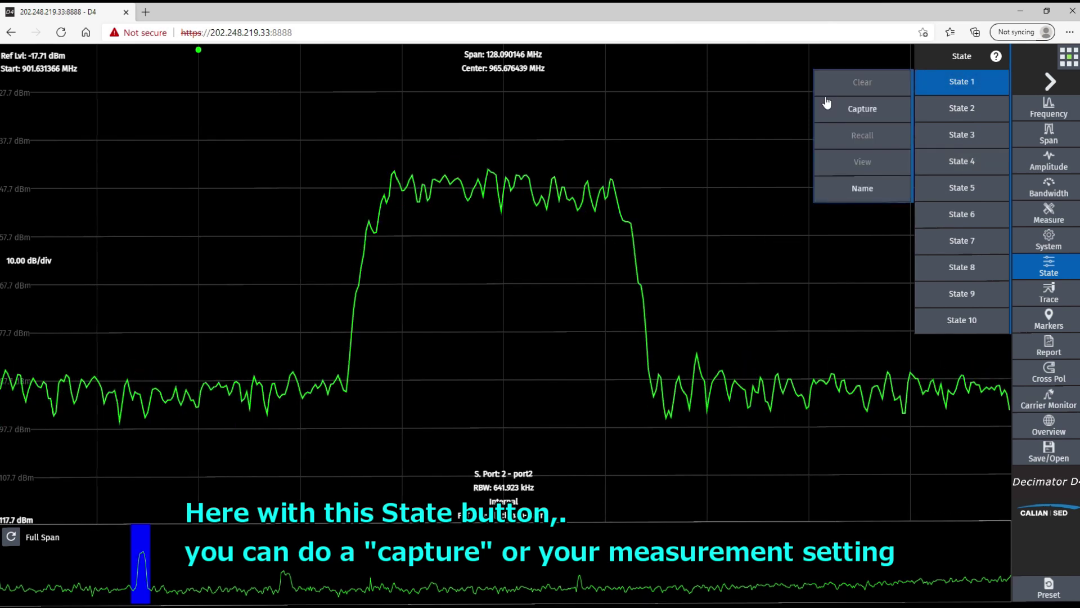
click(861, 79)
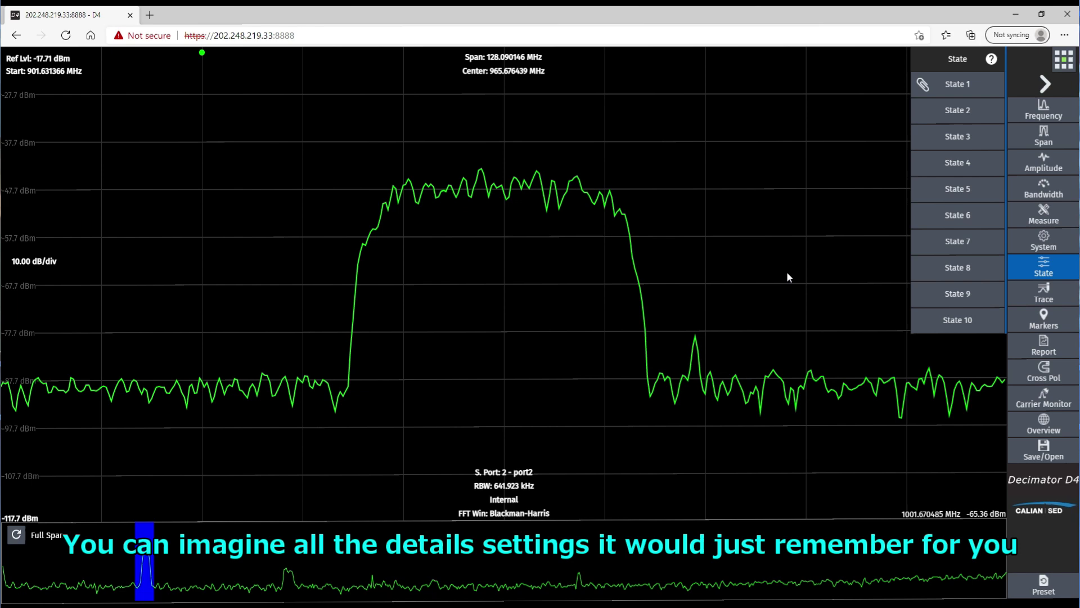
click(787, 272)
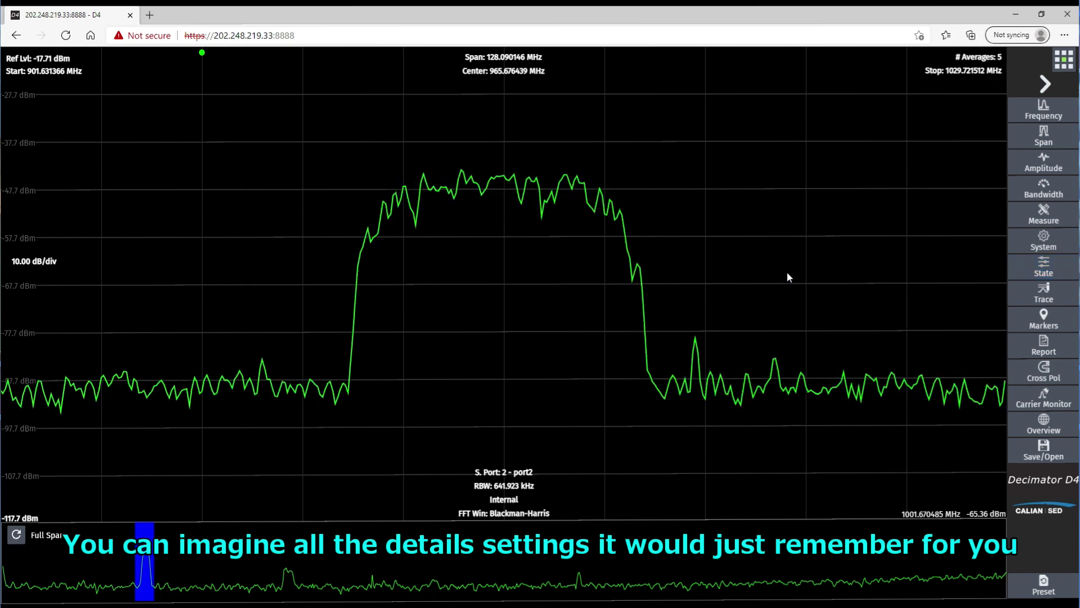
- Turn on Marker 1 and move it onto the noise floor left of the carrier
click(1046, 316)
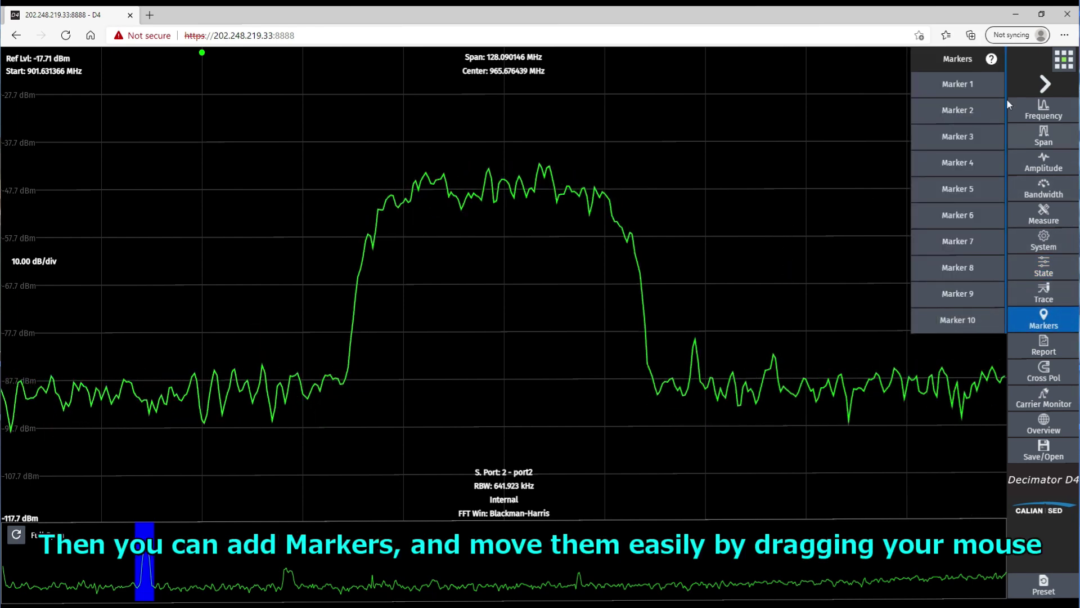
click(963, 89)
click(965, 93)
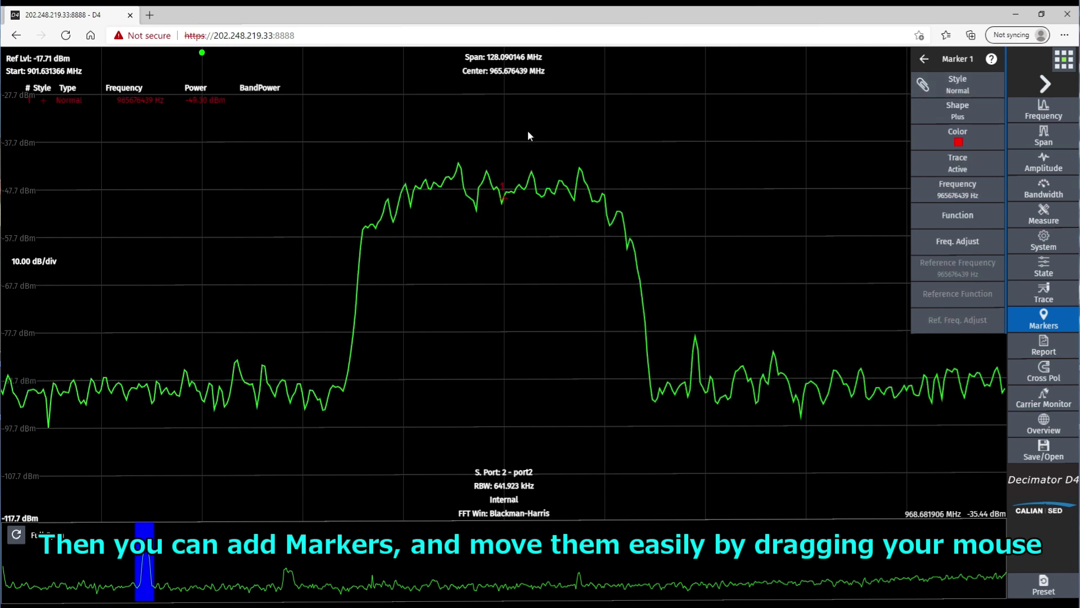
click(501, 167)
drag(262, 195, 248, 194)
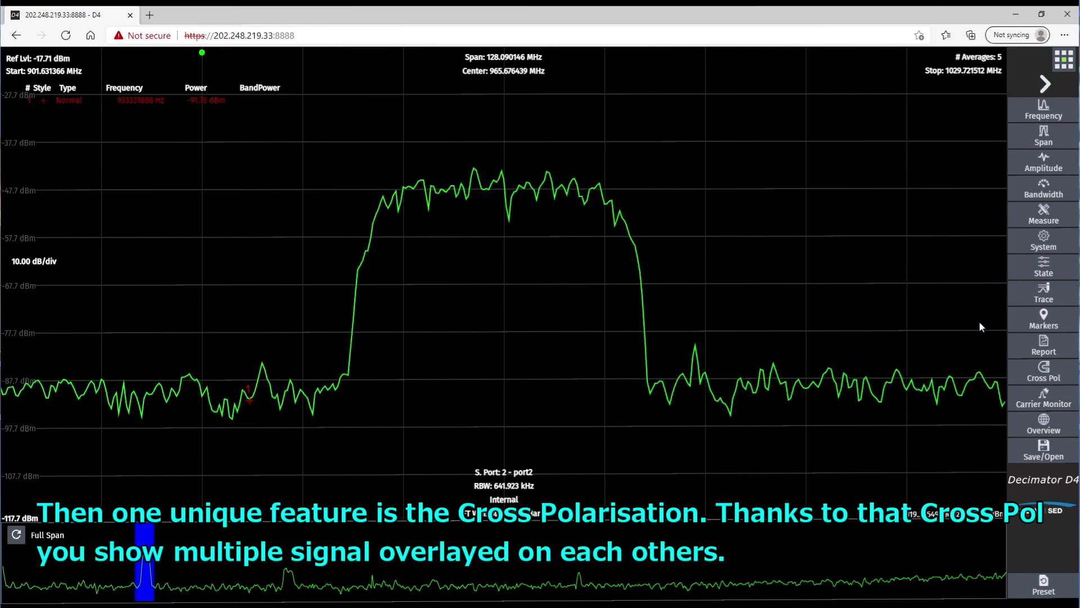
click(1044, 370)
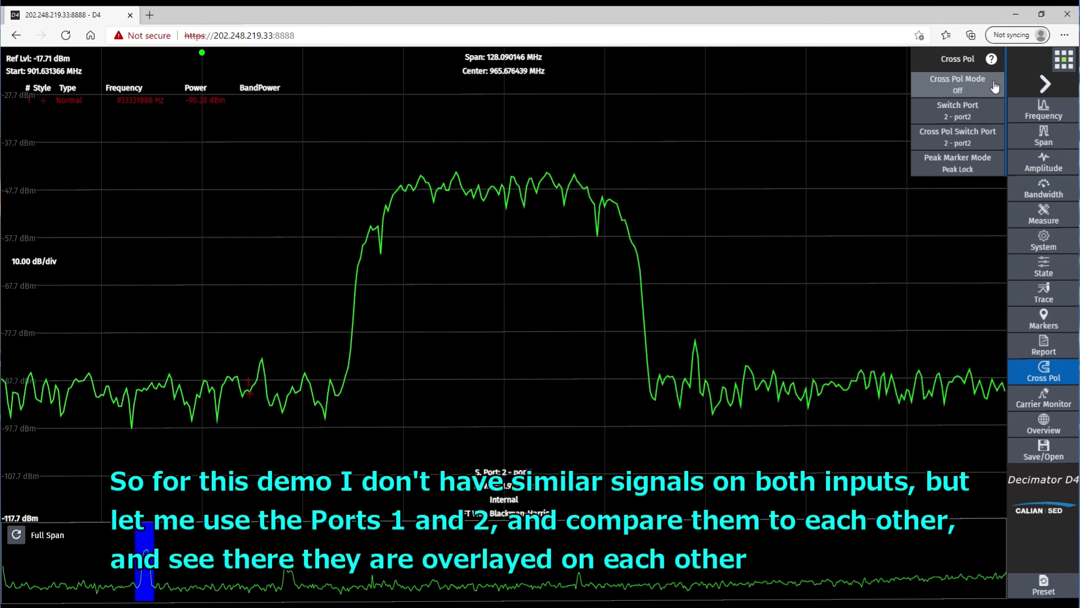
- Overlay port 1 as the cross-pol comparison trace, then switch Cross Pol mode back Off
click(1046, 84)
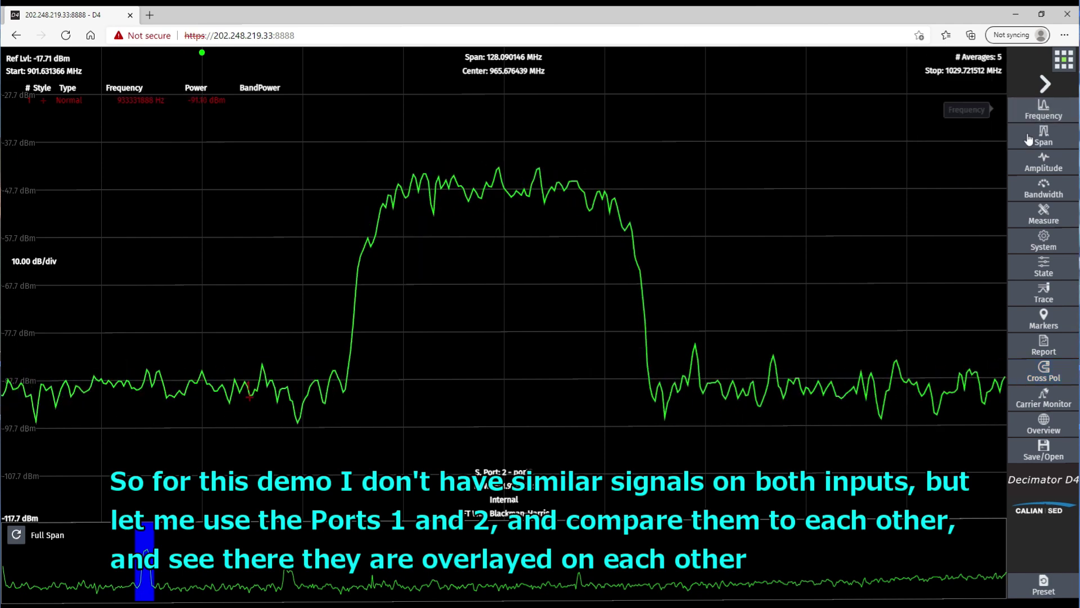
click(1043, 425)
click(1057, 372)
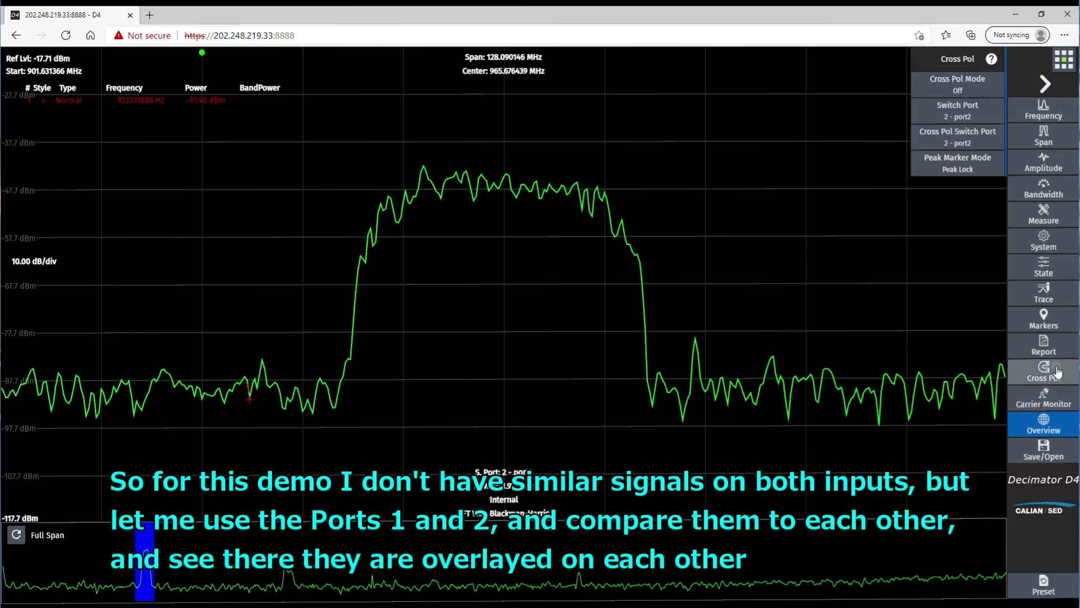
click(955, 111)
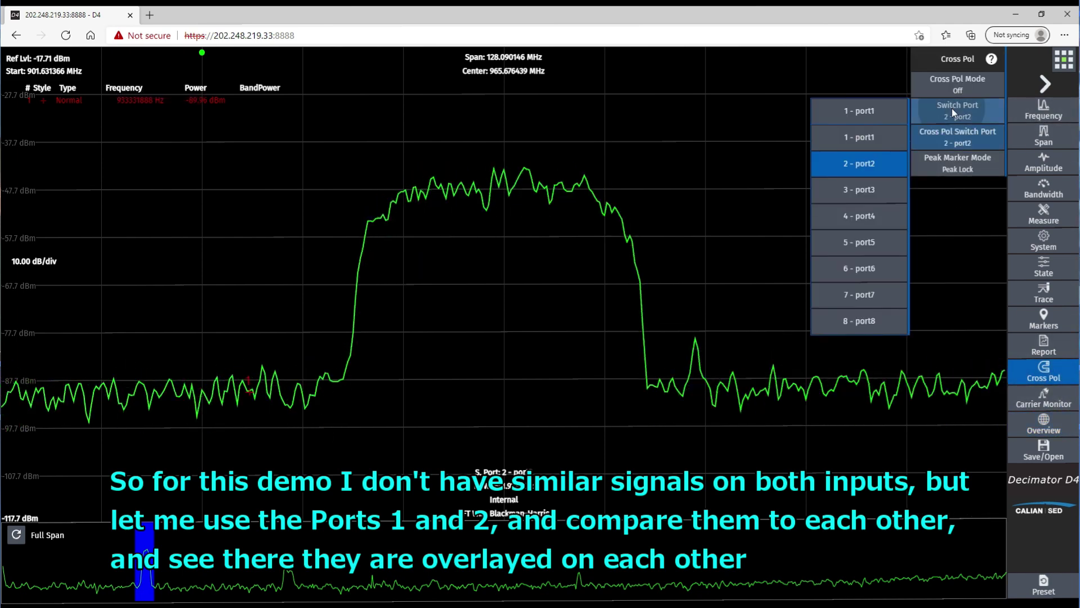
click(857, 139)
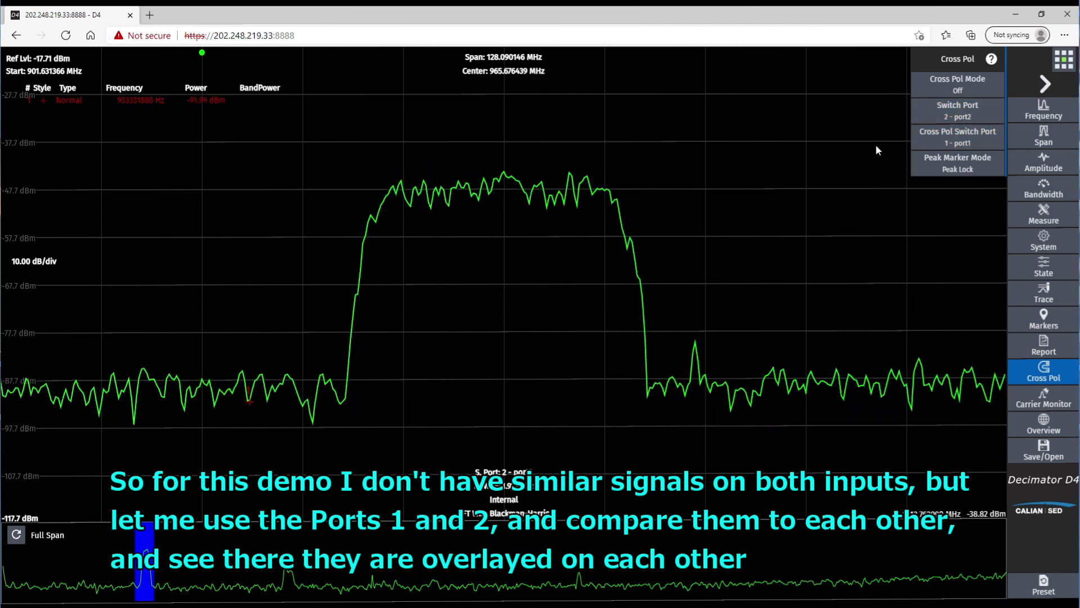
click(956, 85)
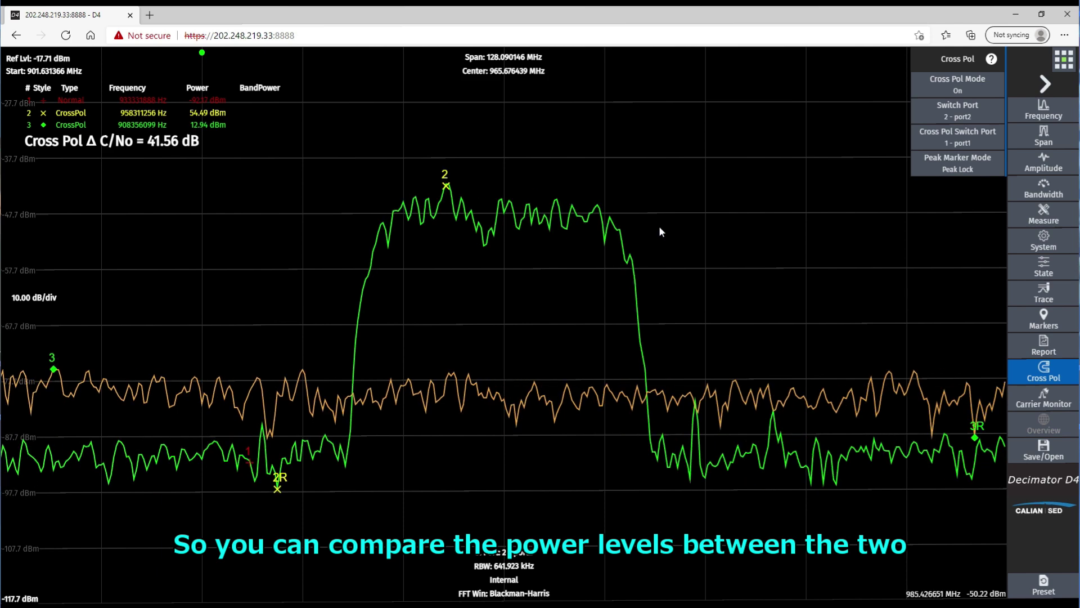
click(956, 85)
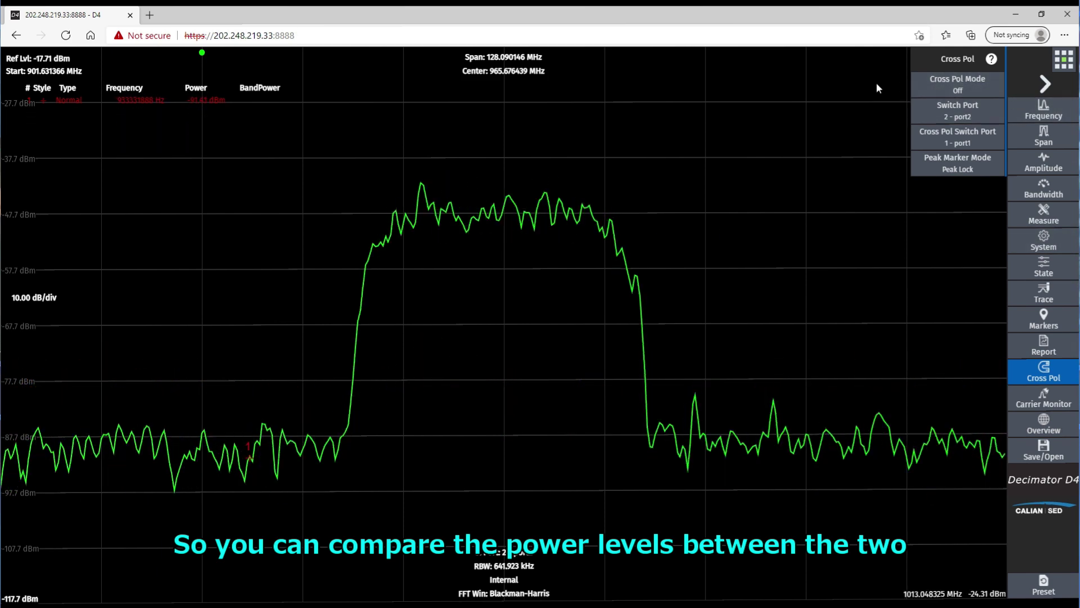
click(1065, 56)
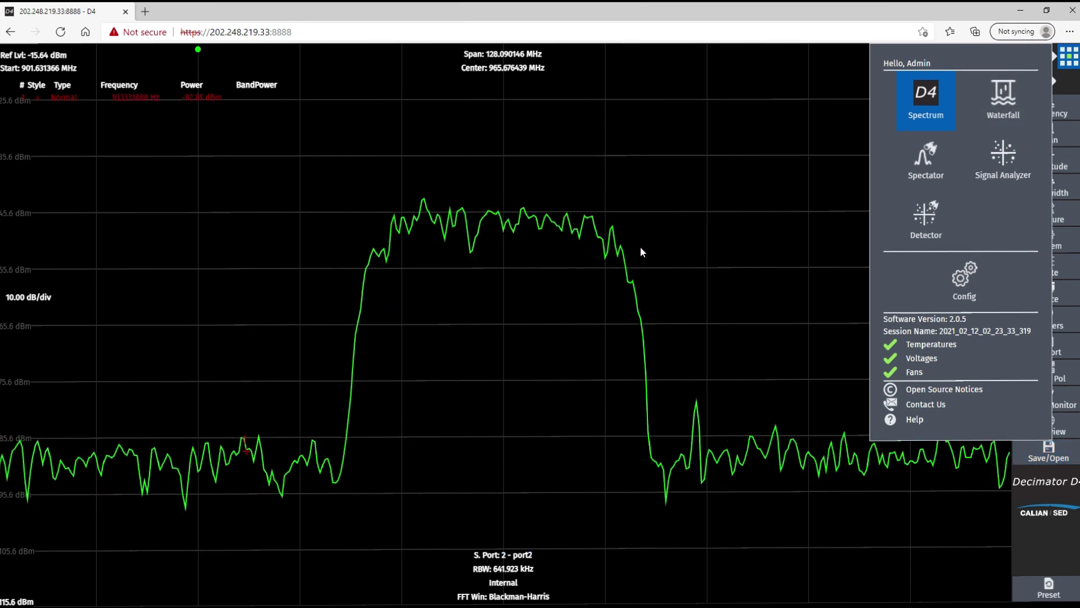
- Open the Waterfall view to watch the carrier's signal levels over time
click(1005, 105)
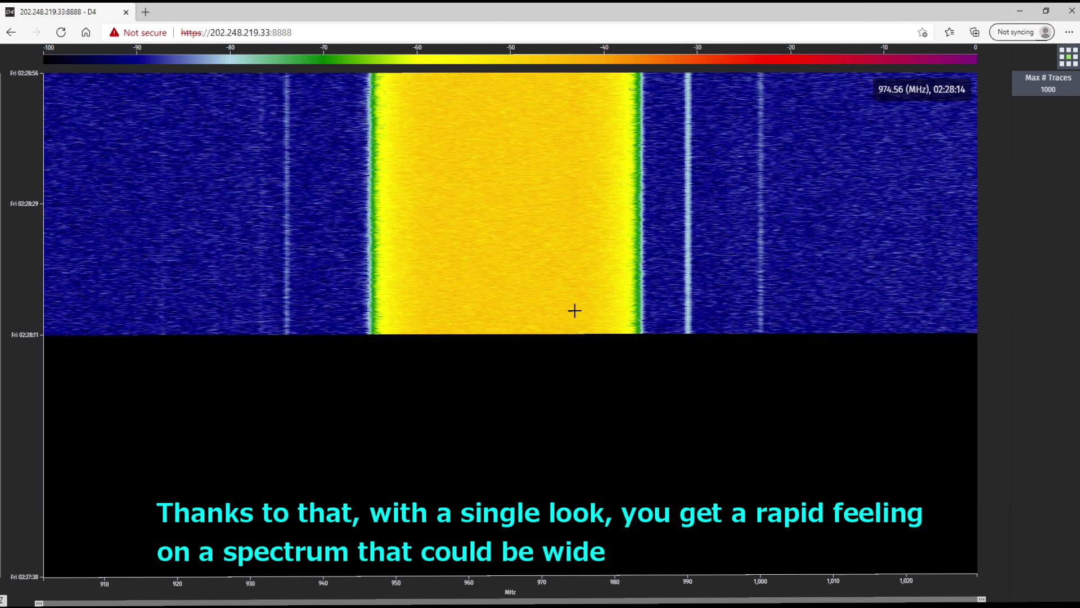
click(1070, 59)
- Go back to the Spectrum view of the 965.676439 MHz carrier with a 128.090146 MHz span
click(937, 95)
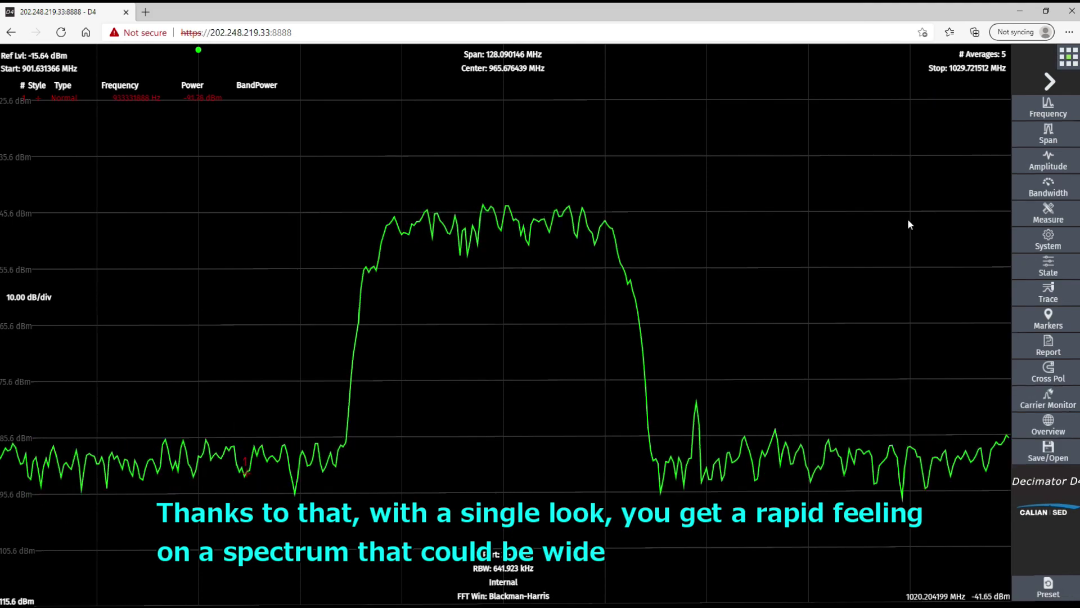